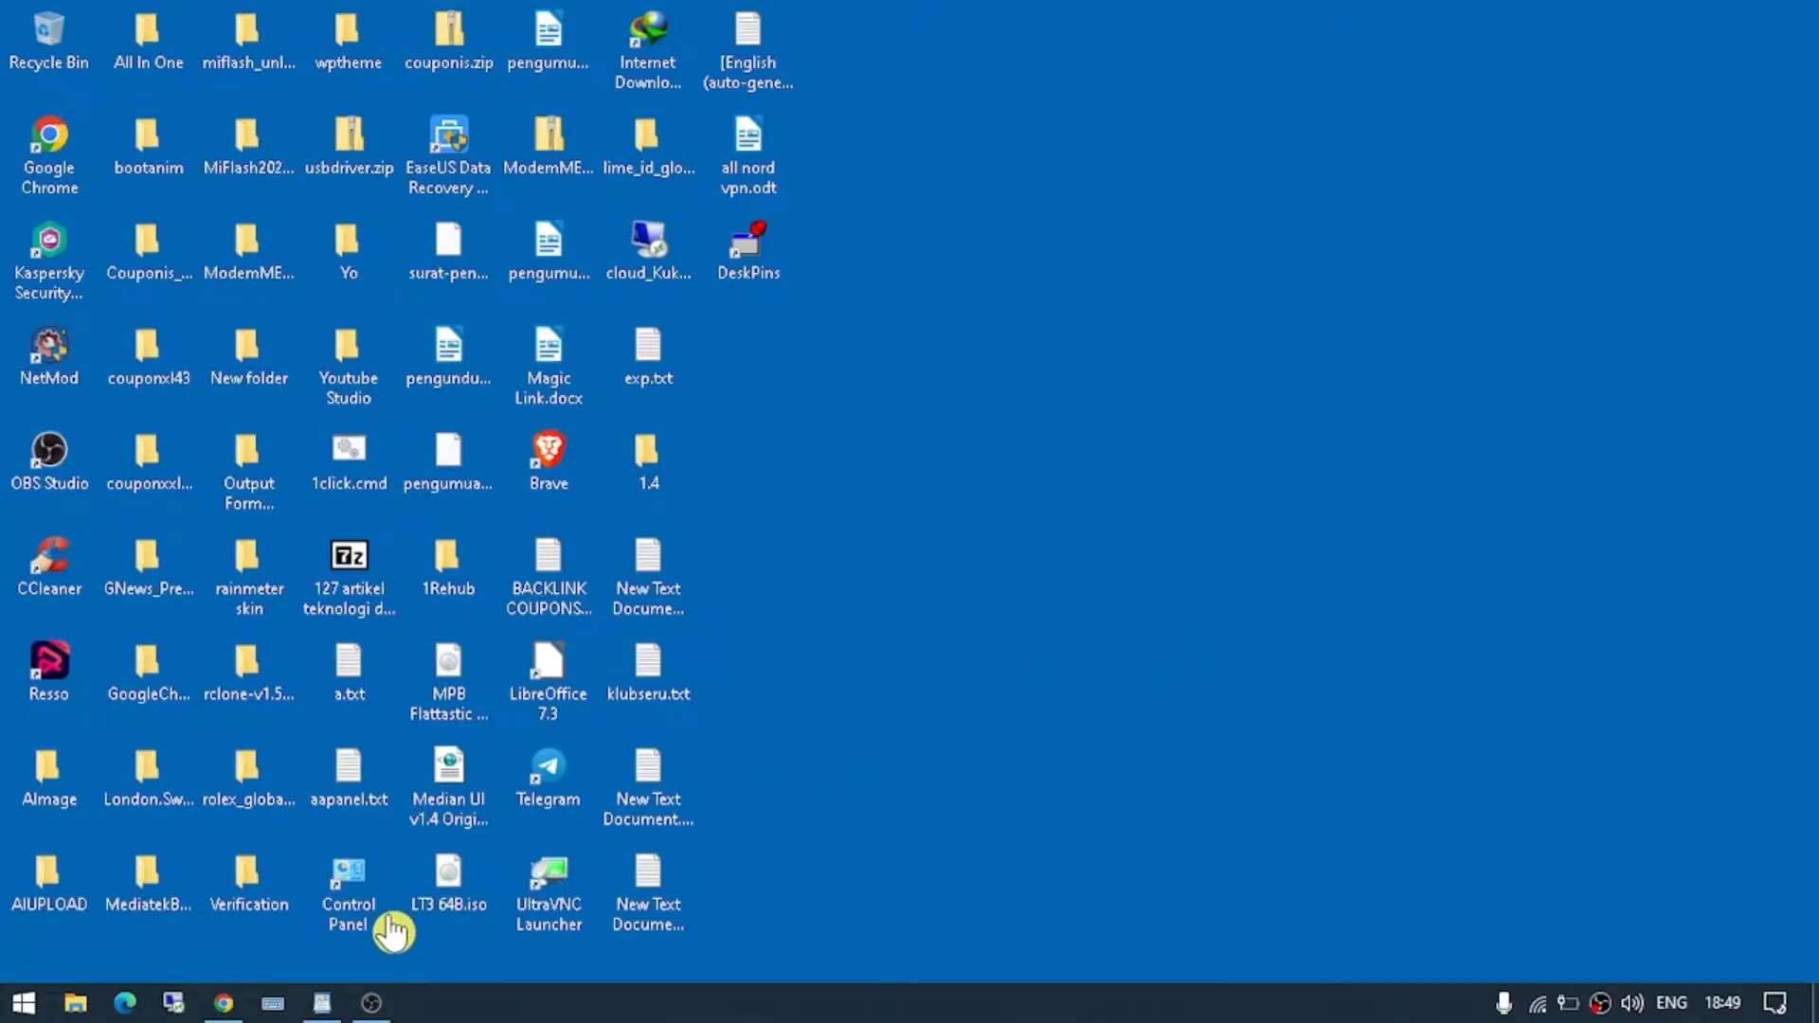
# Step: Copy the bit.ly/magic-corel link from the Magic Link WordPad document, then switch to incognito Chrome
pyautogui.click(325, 1006)
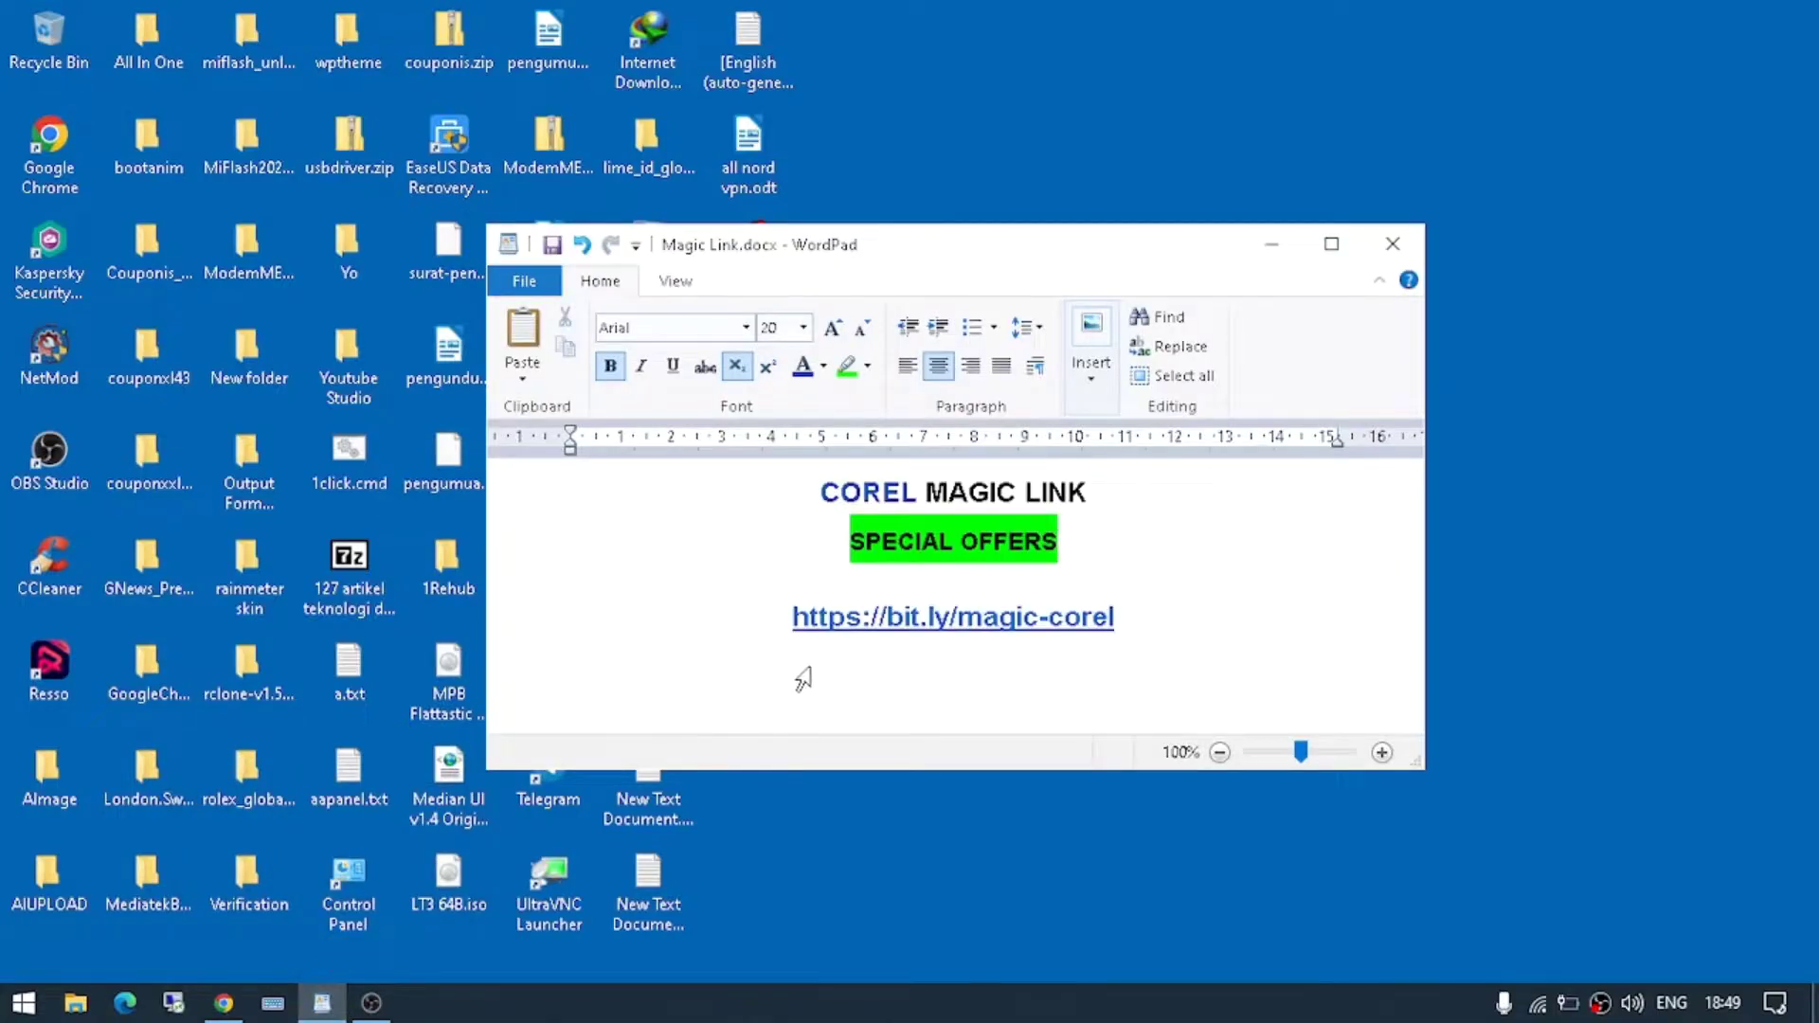
pyautogui.moveTo(1135, 621); pyautogui.dragTo(777, 620)
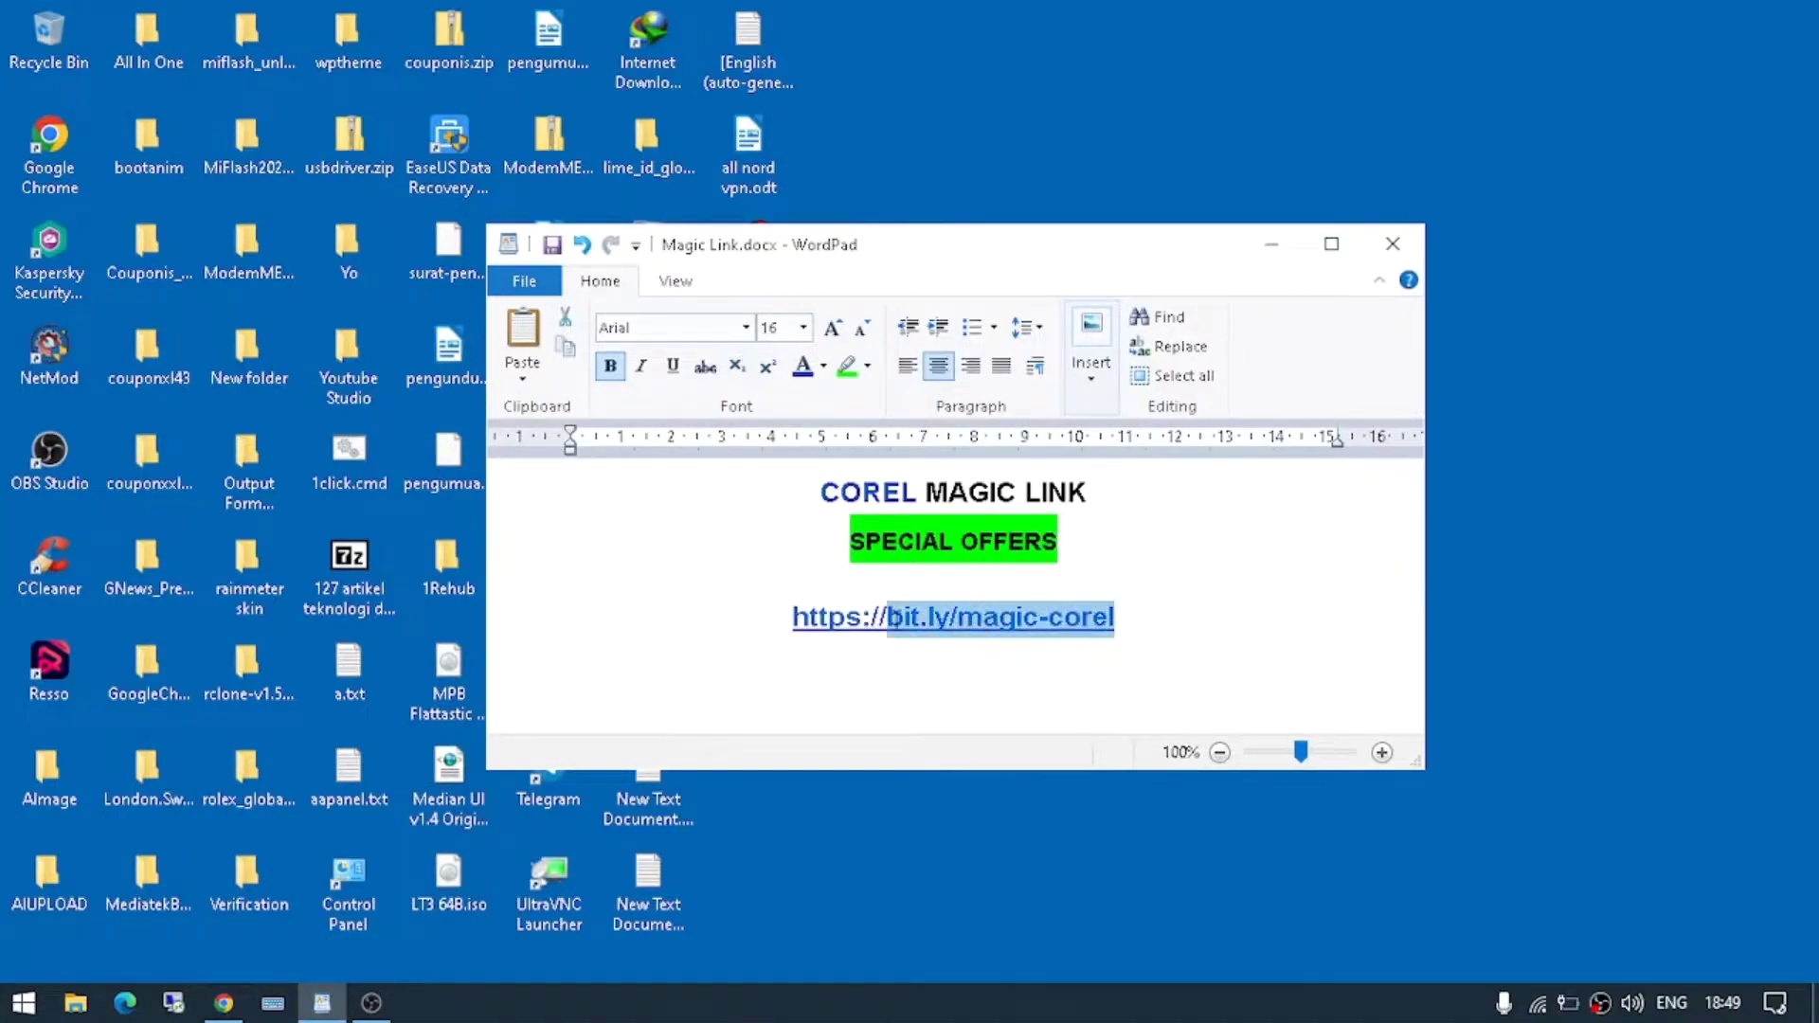
pyautogui.rightClick(774, 632)
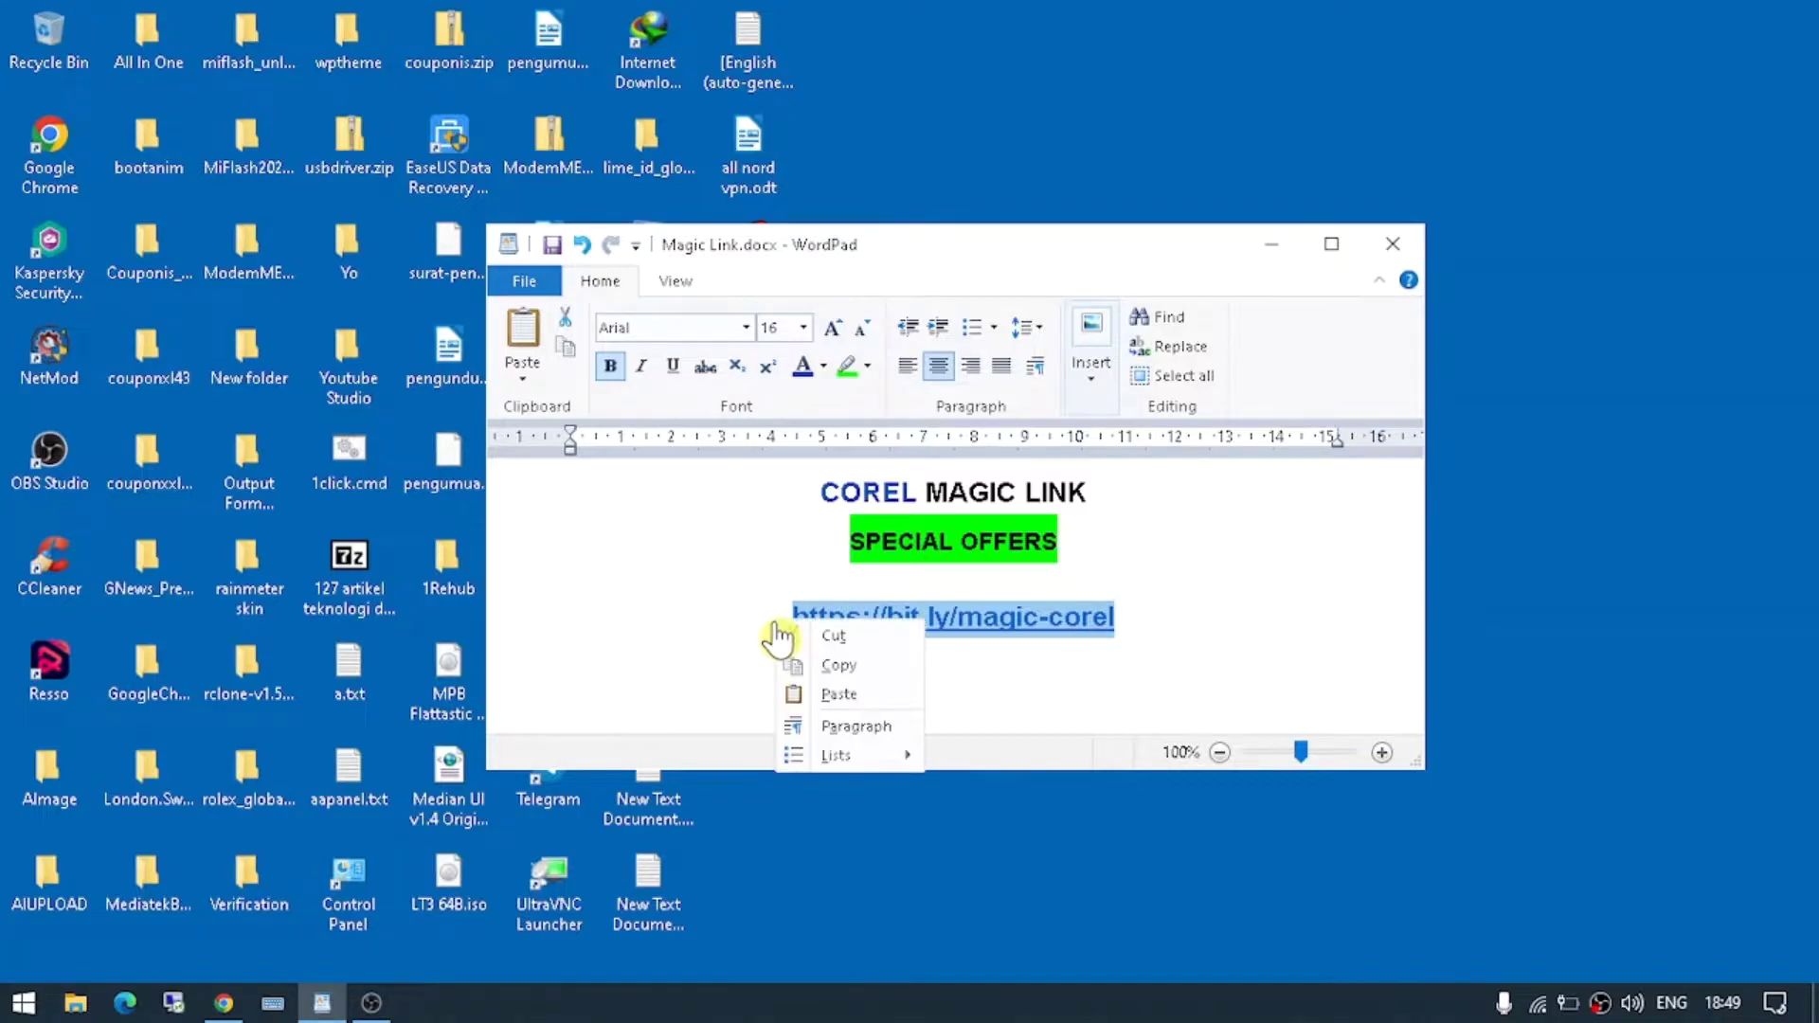
pyautogui.click(839, 665)
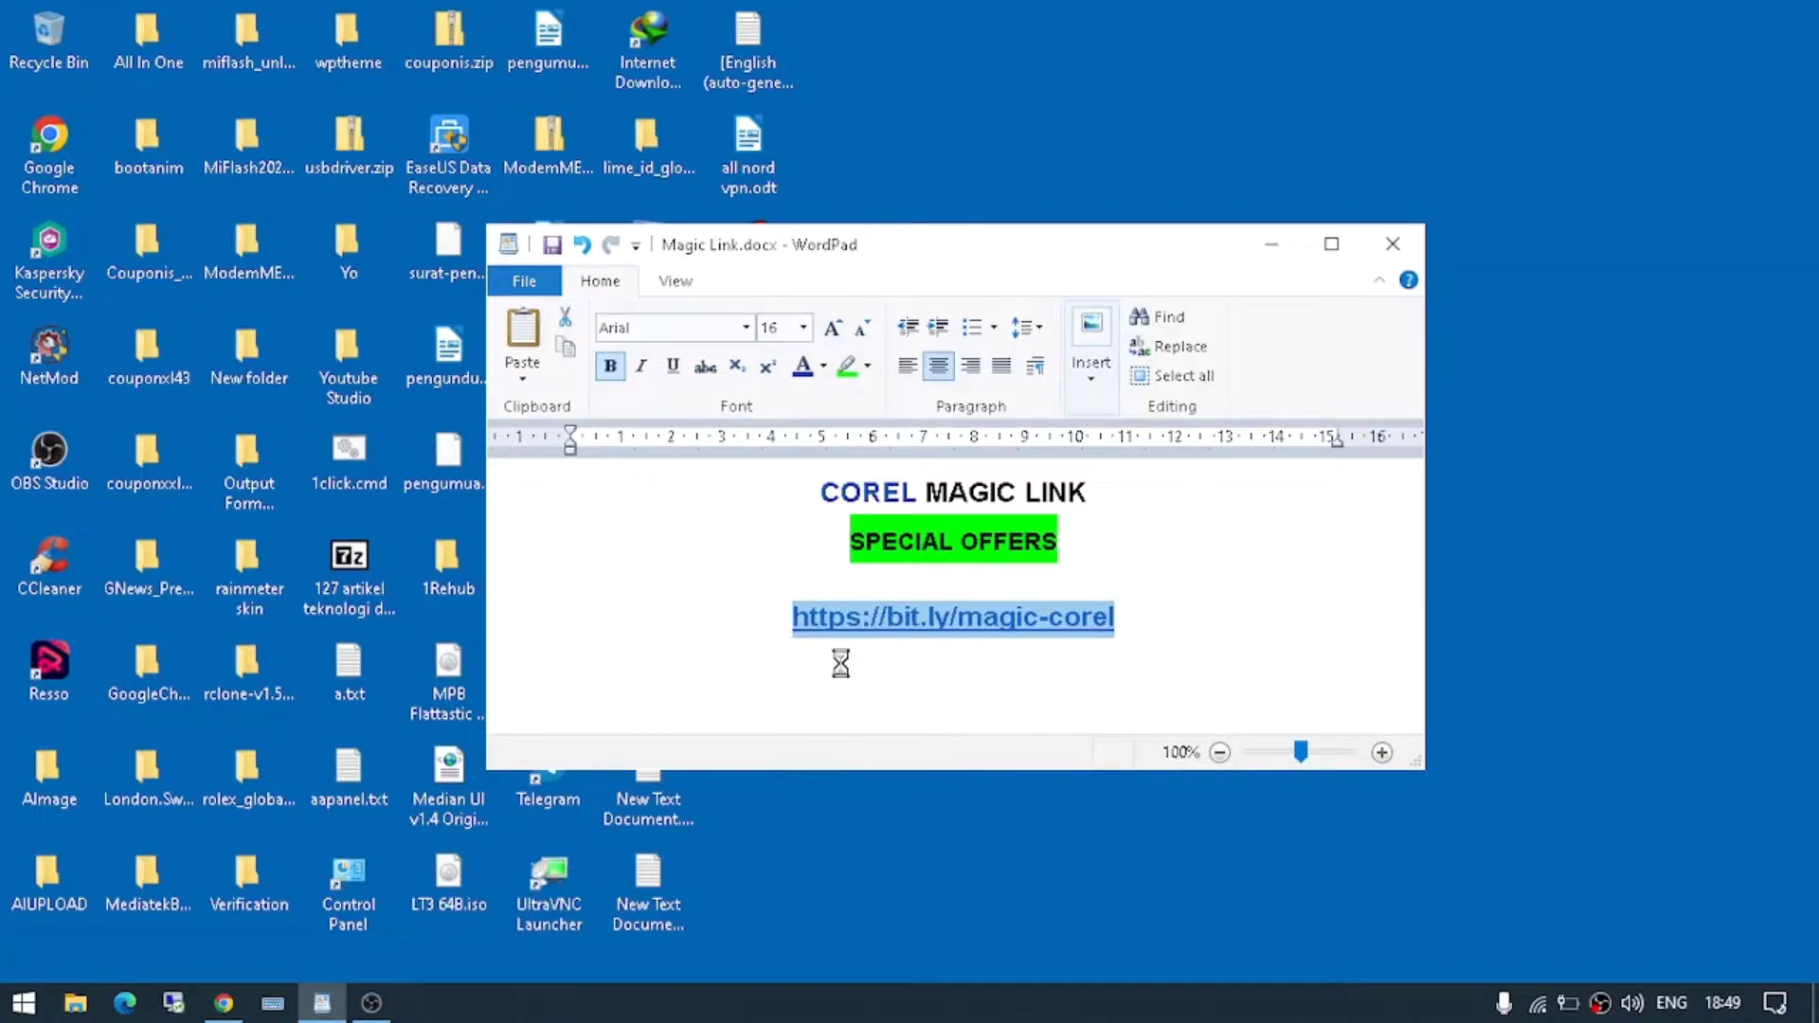
pyautogui.click(224, 1004)
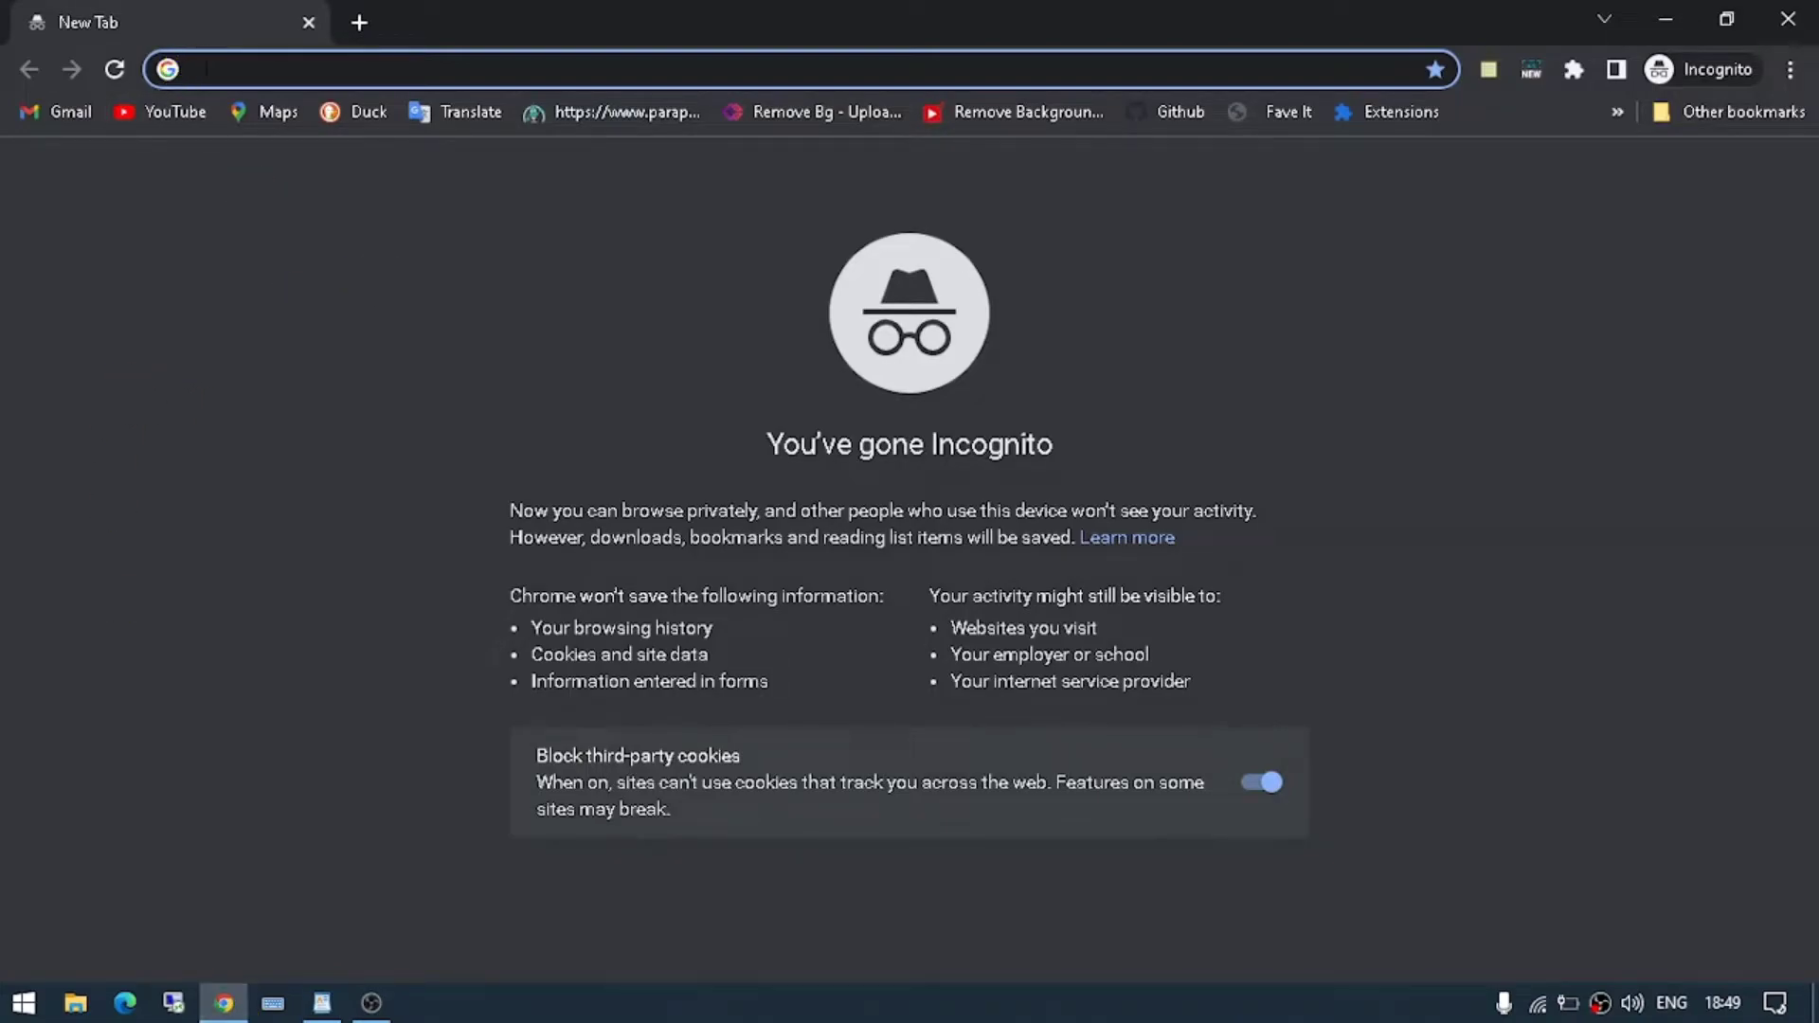
# Step: Paste the magic-corel link into Chrome's address bar and load Corel's special offers page
pyautogui.rightClick(207, 68)
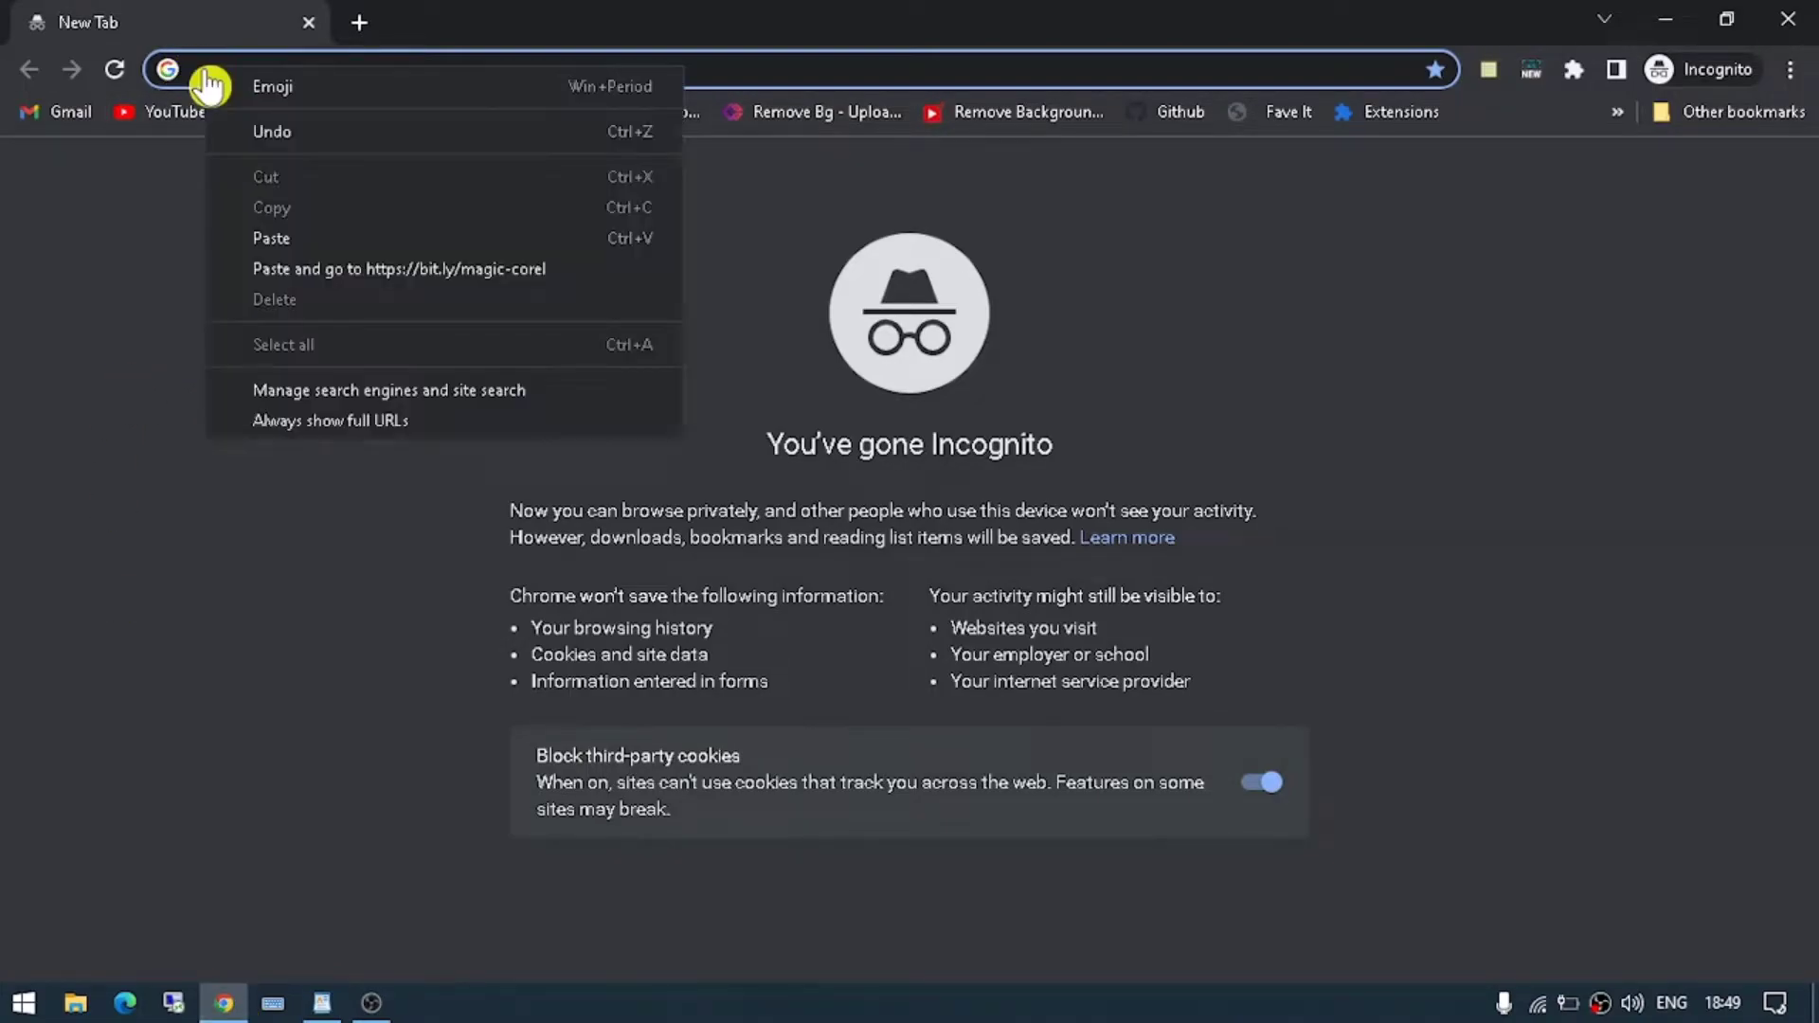
pyautogui.click(387, 271)
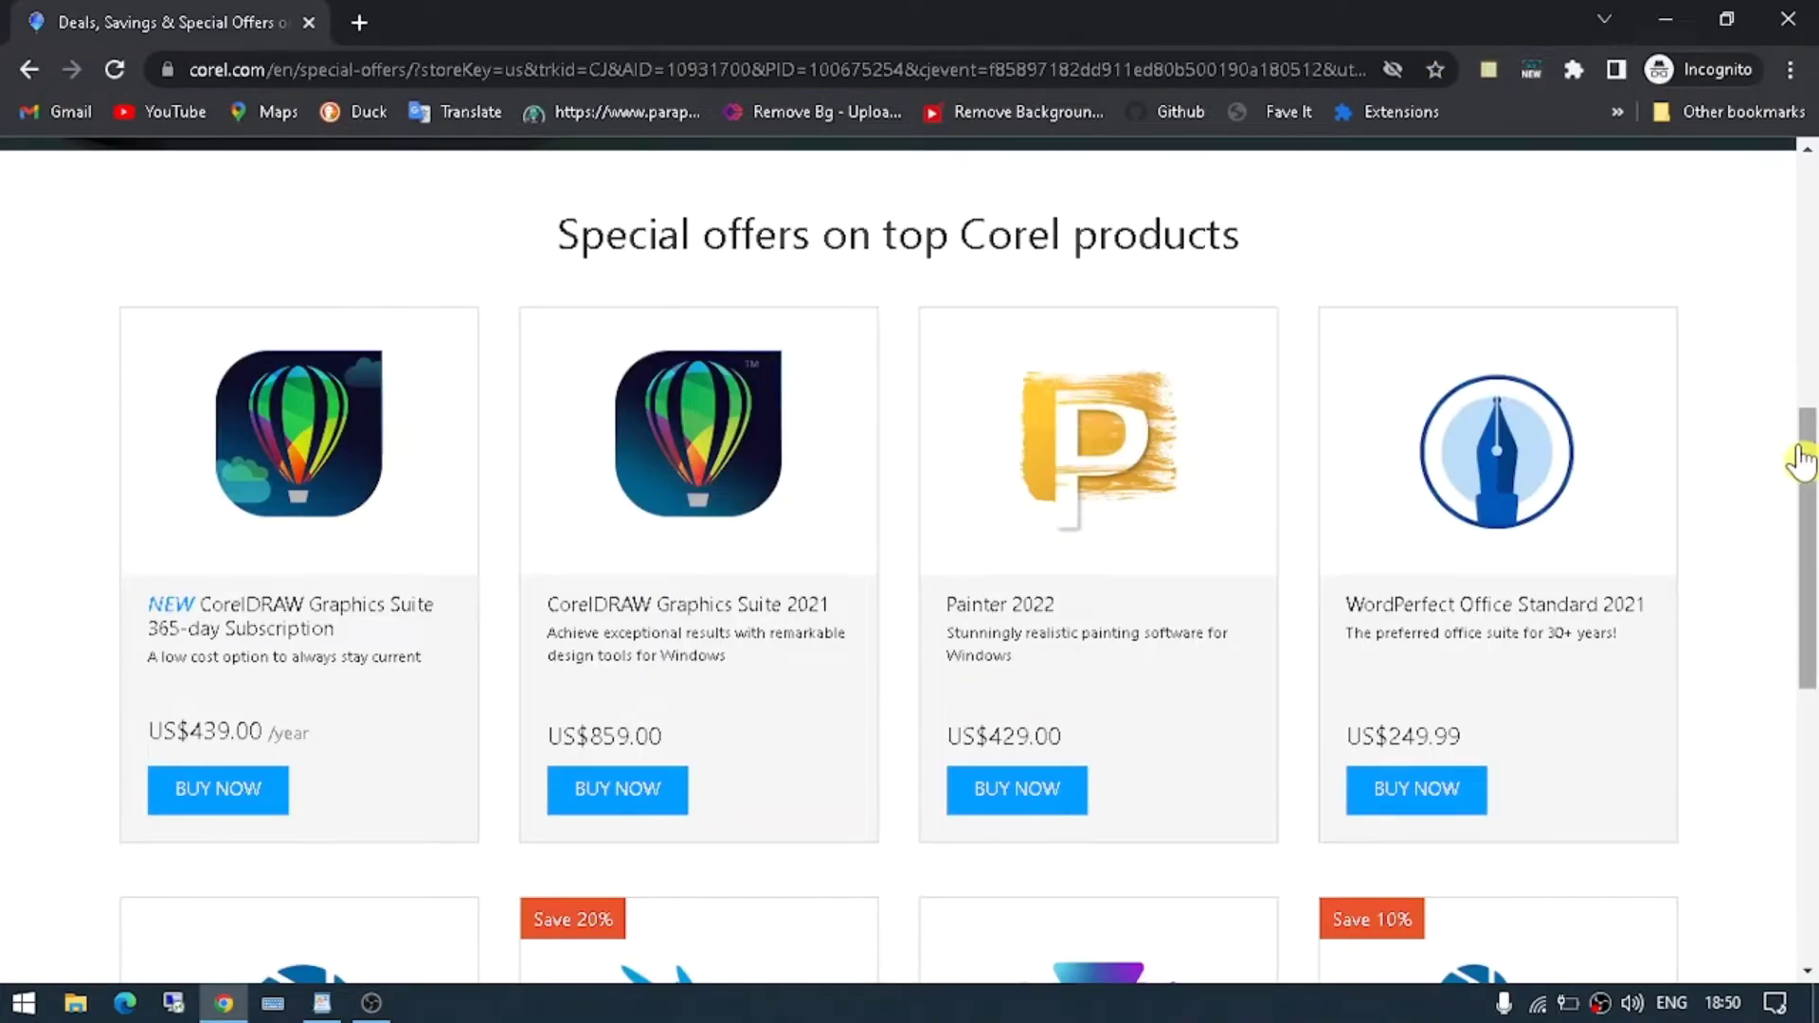
pyautogui.moveTo(1808, 463)
pyautogui.mouseDown()
pyautogui.moveTo(1809, 665)
pyautogui.moveTo(1808, 470)
pyautogui.mouseUp()
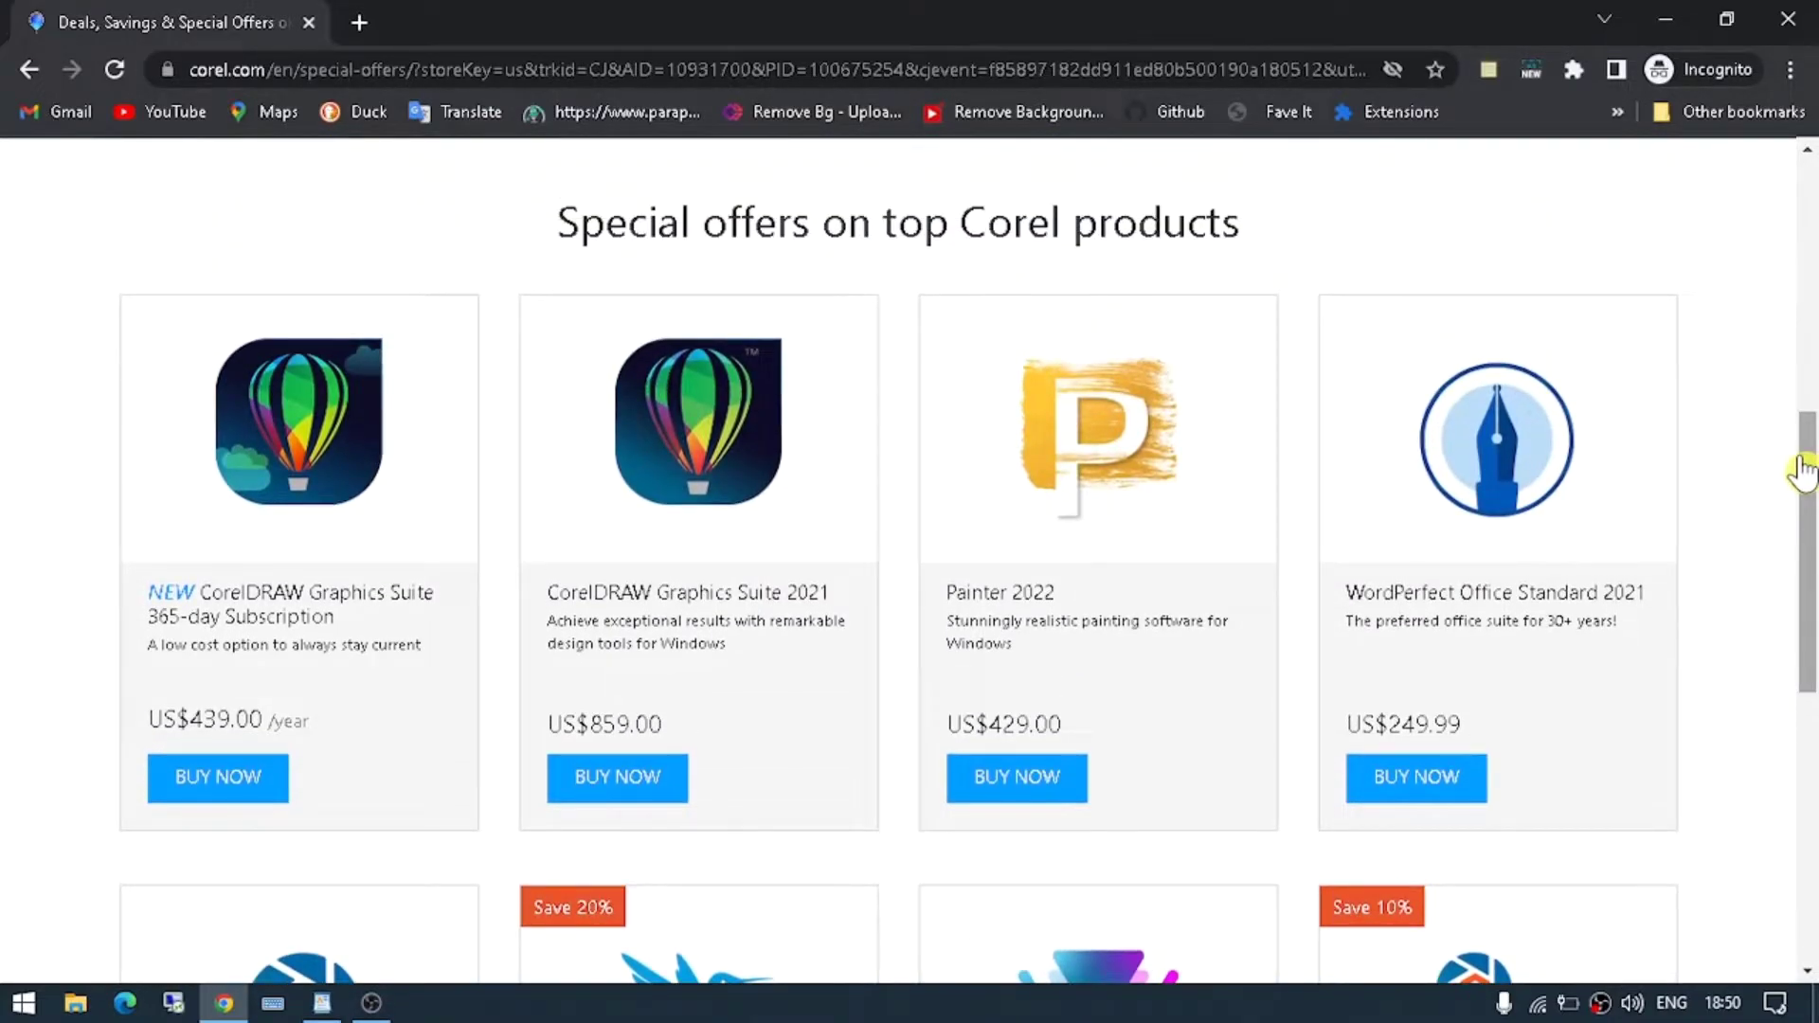
# Step: Choose BUY NOW for the CorelDRAW Graphics Suite 365-day subscription
pyautogui.click(217, 790)
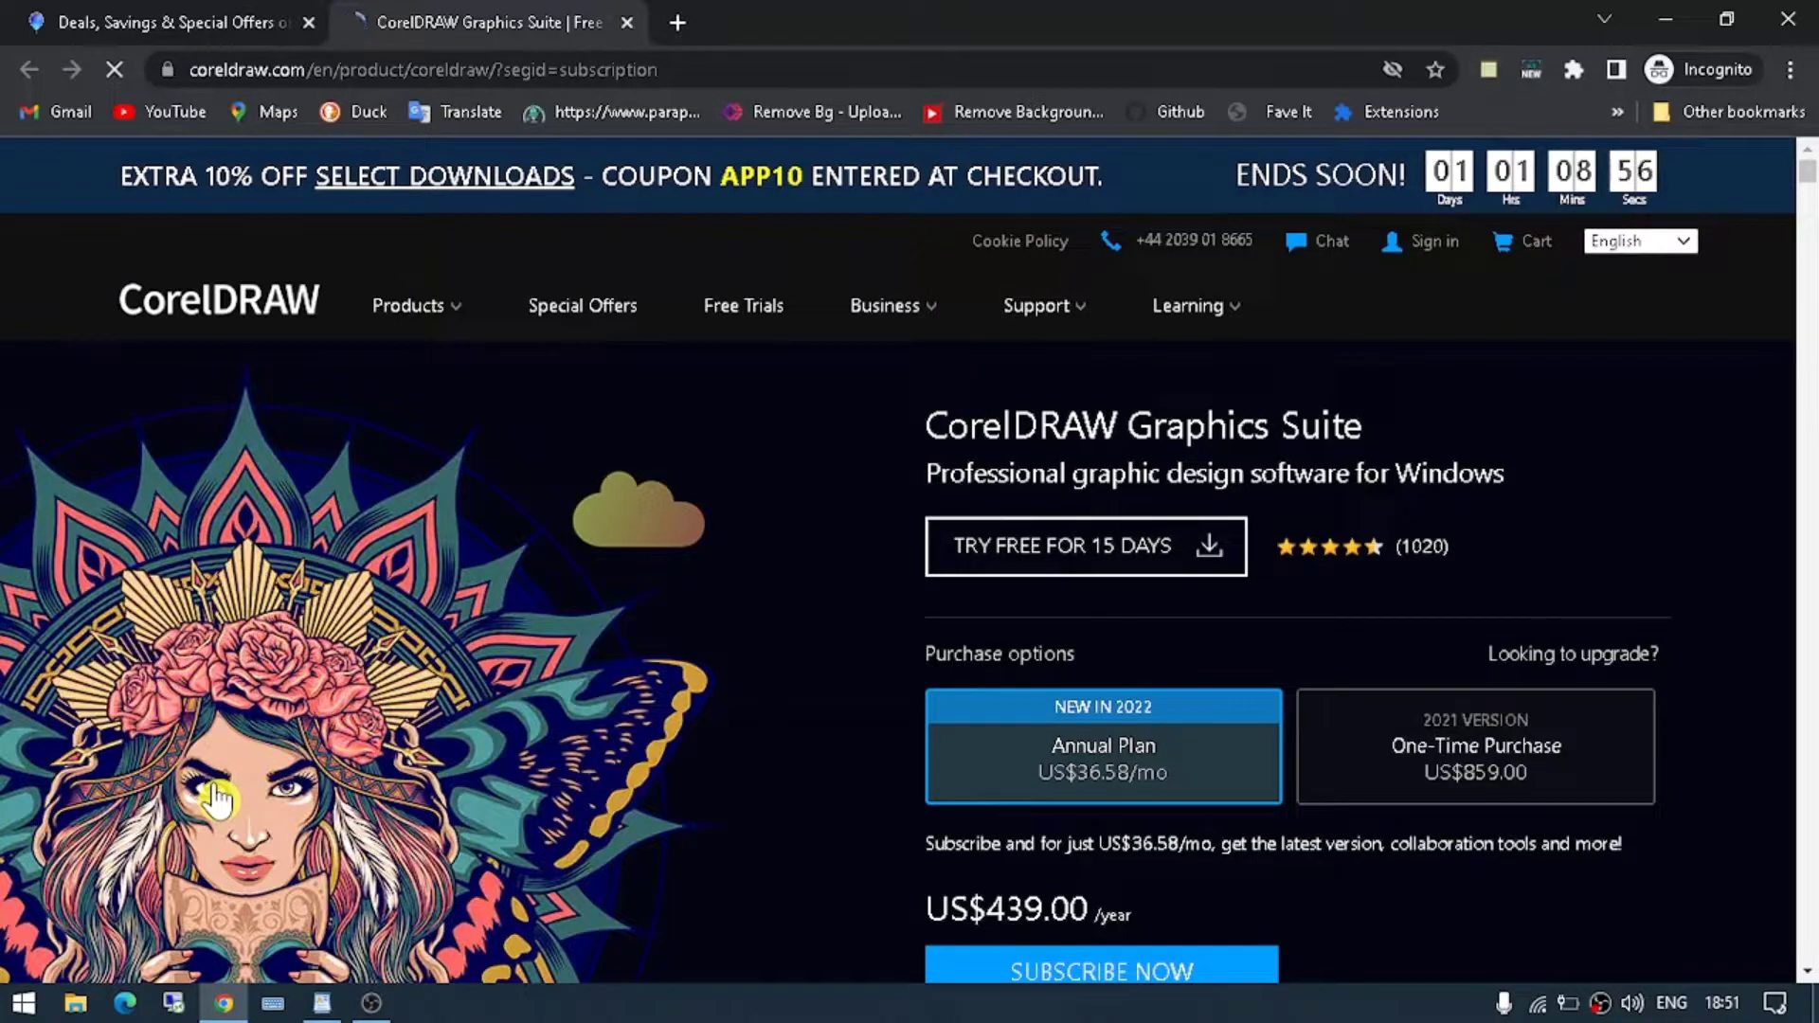
pyautogui.scroll(-1, 218, 790)
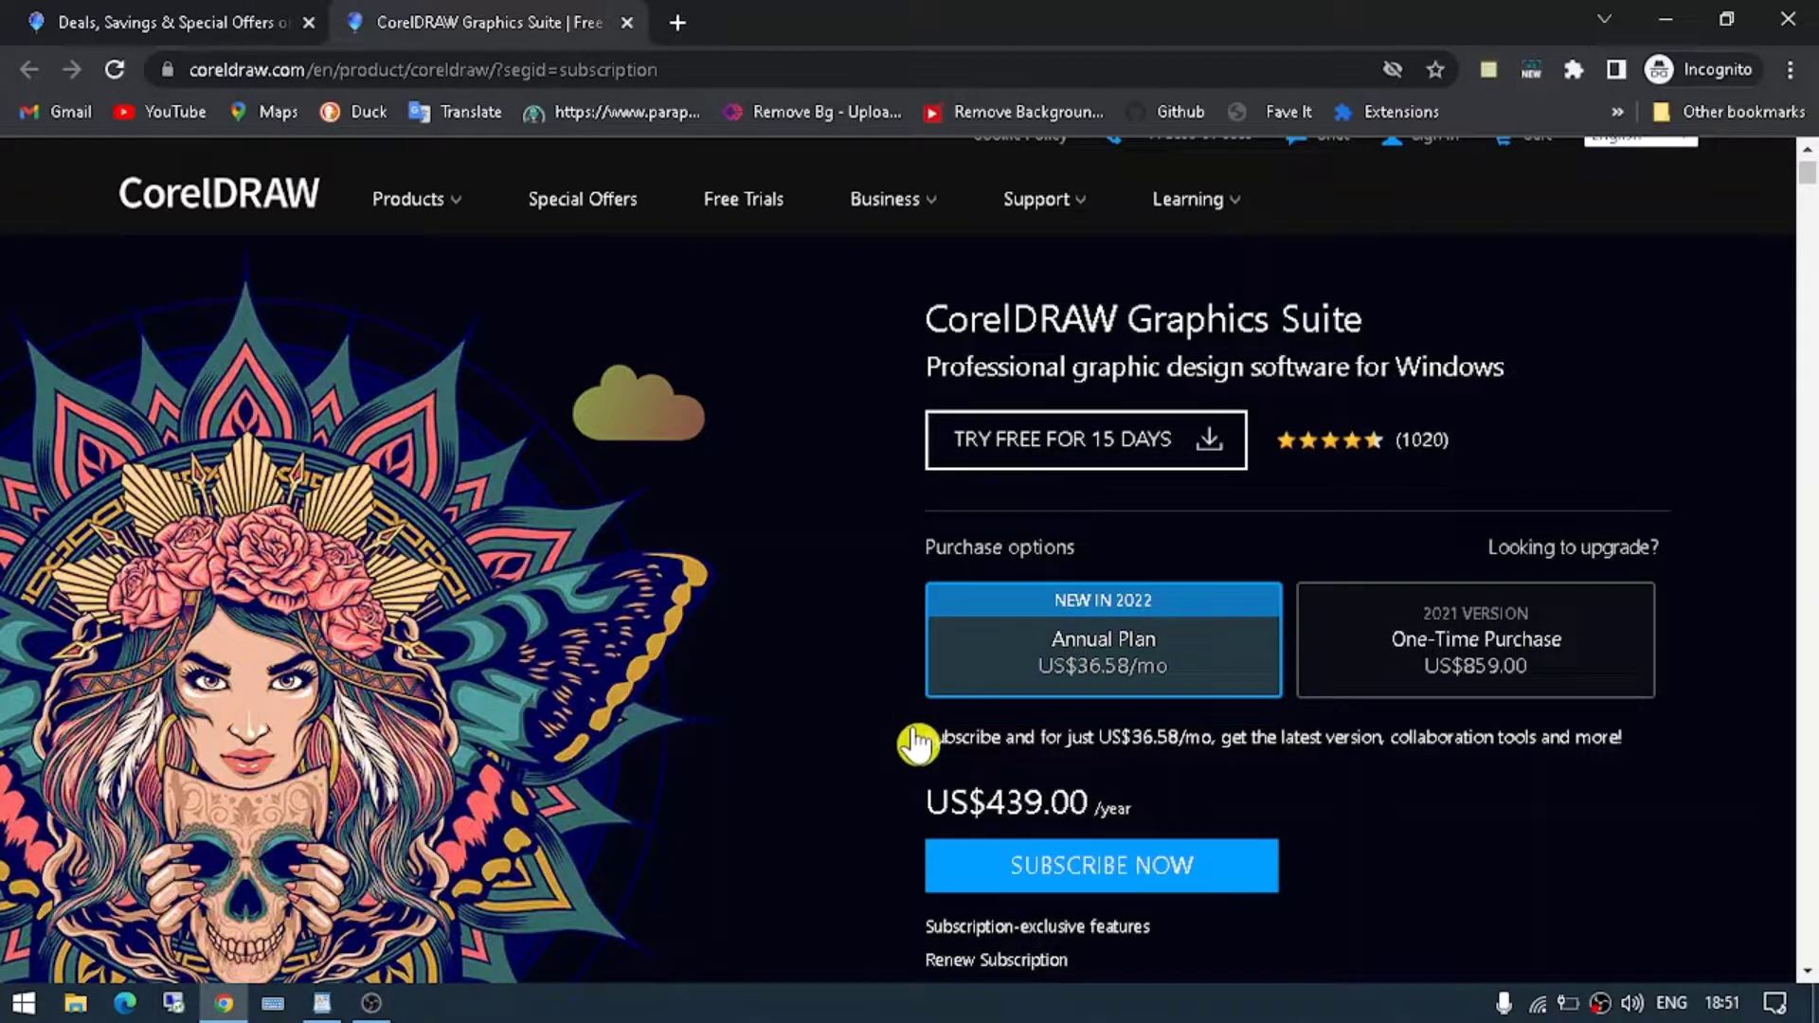
pyautogui.scroll(-1, 917, 742)
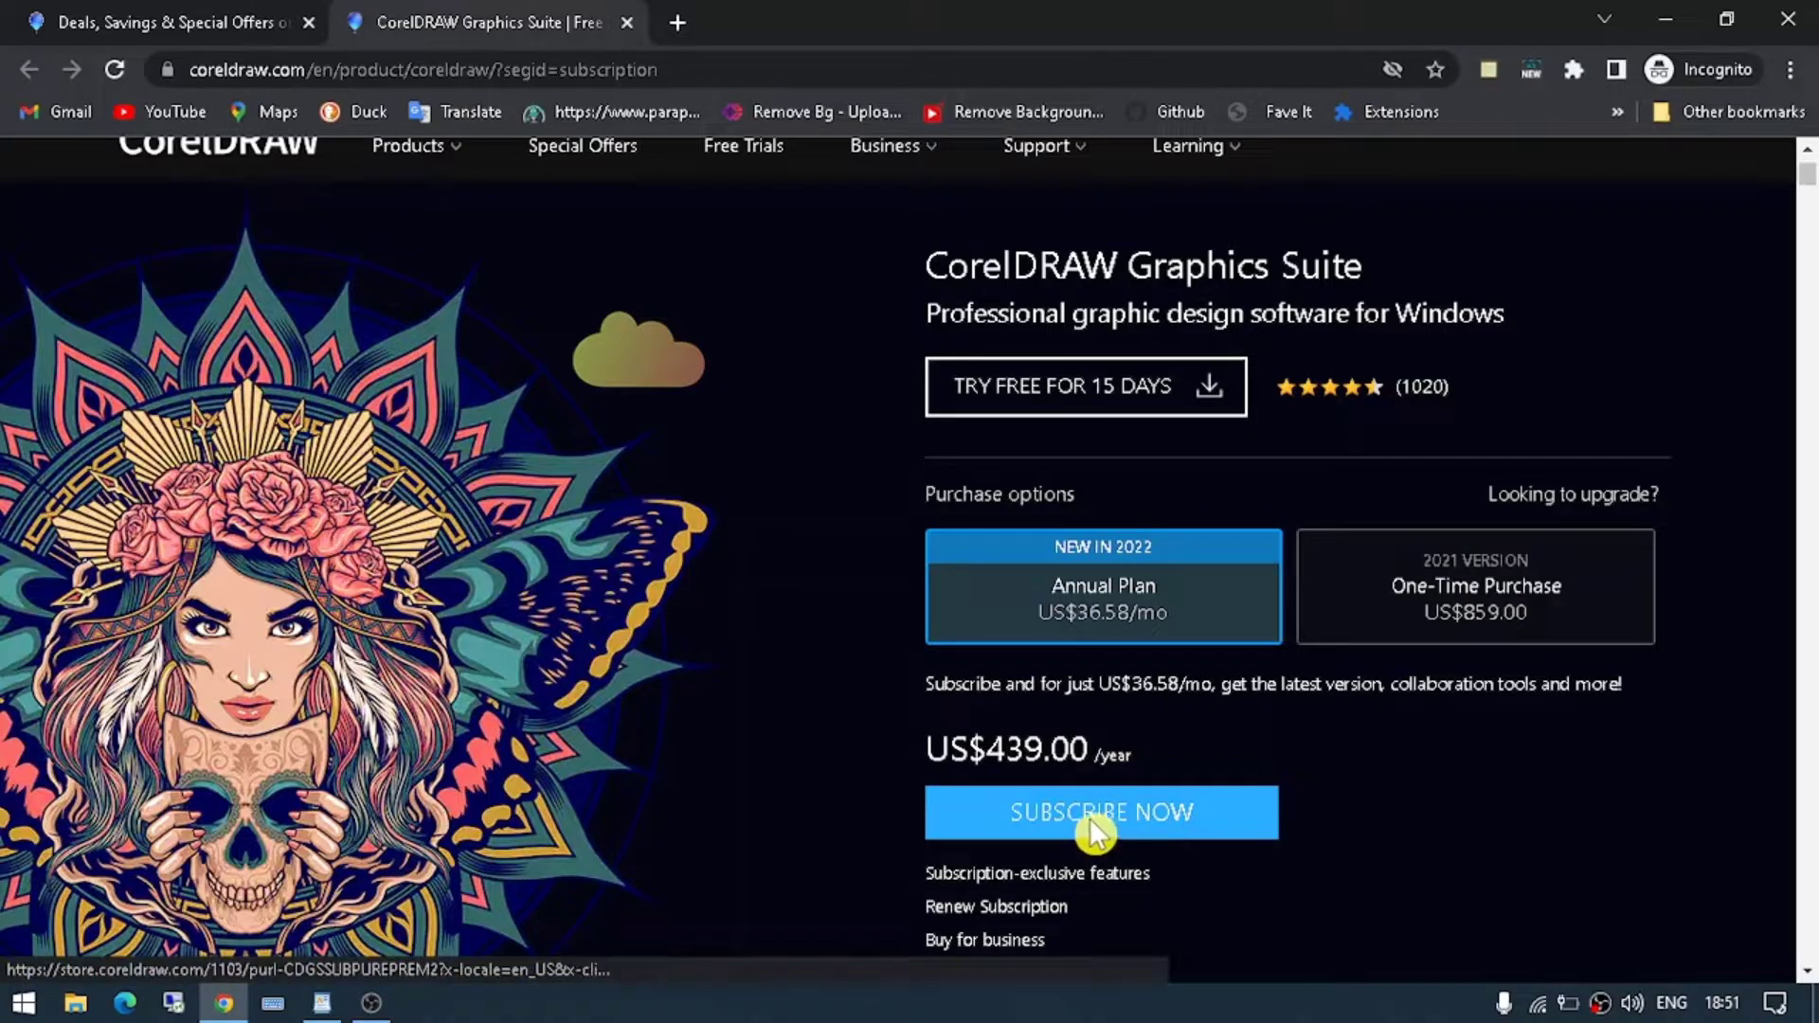
# Step: Subscribe to the annual plan and enter coupon APP10, bringing the total to $395.10
pyautogui.click(1115, 818)
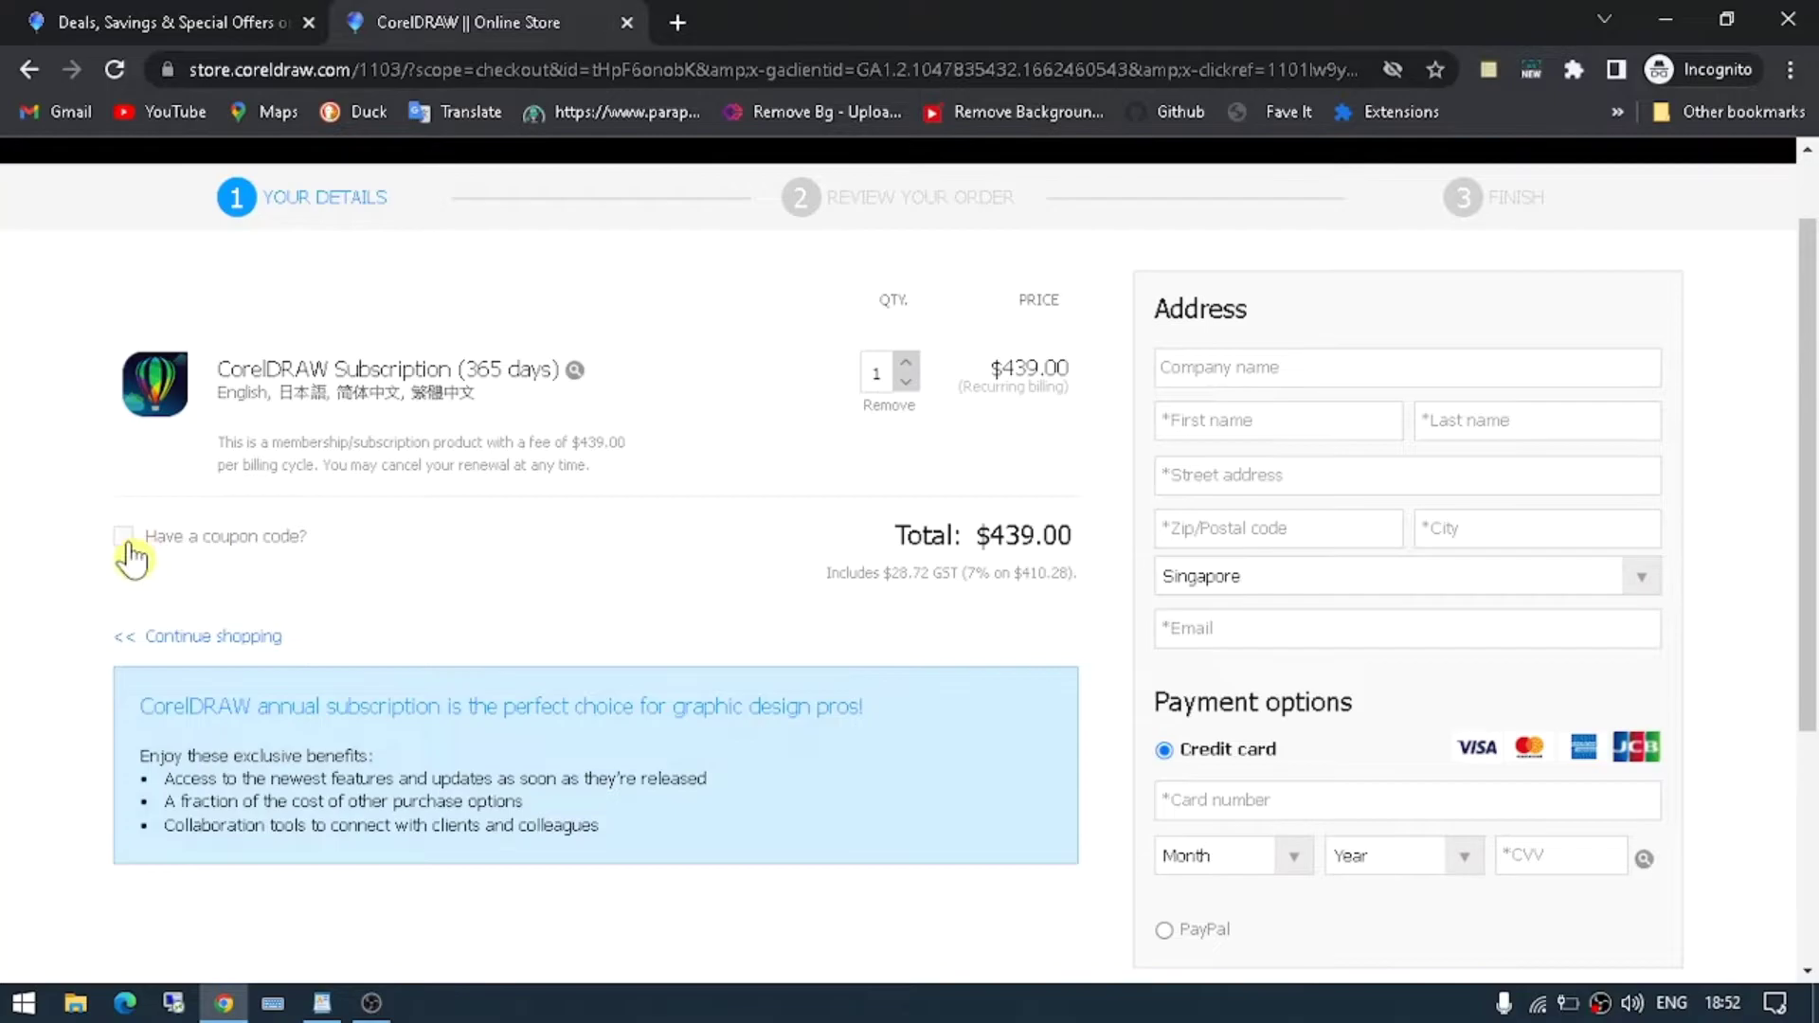
pyautogui.click(124, 537)
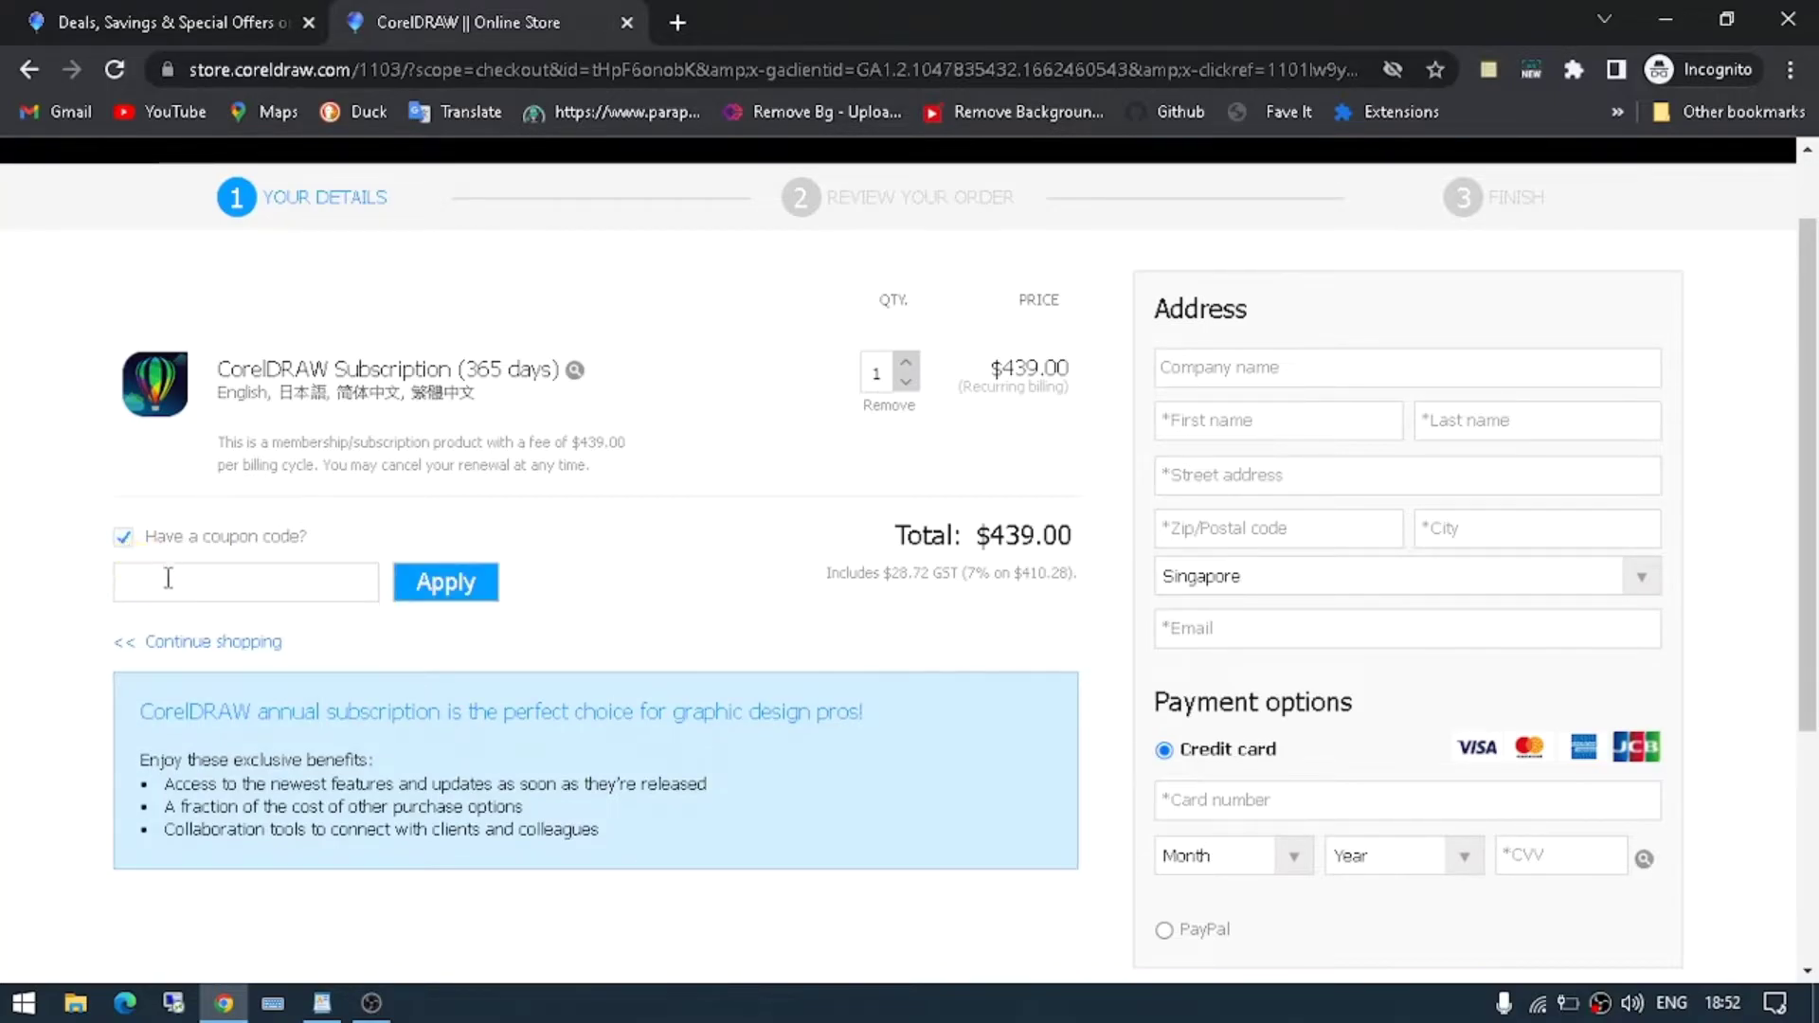
pyautogui.click(175, 582)
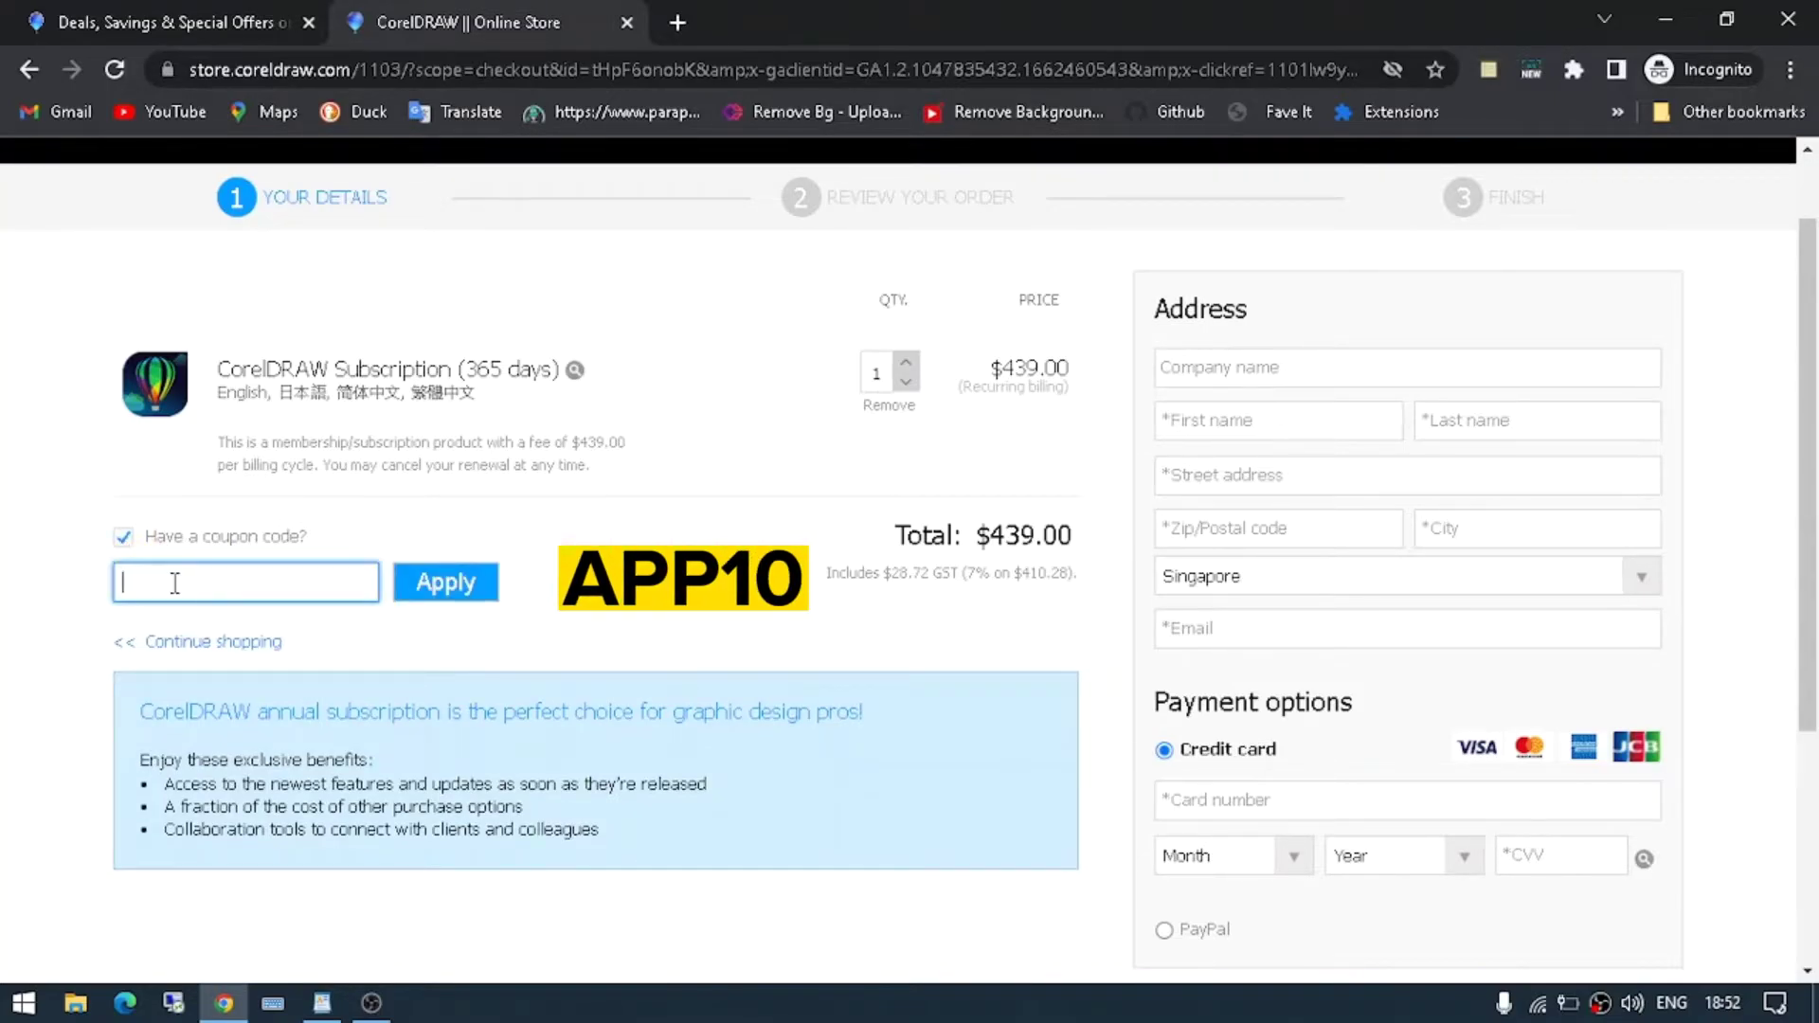
pyautogui.write('APP')
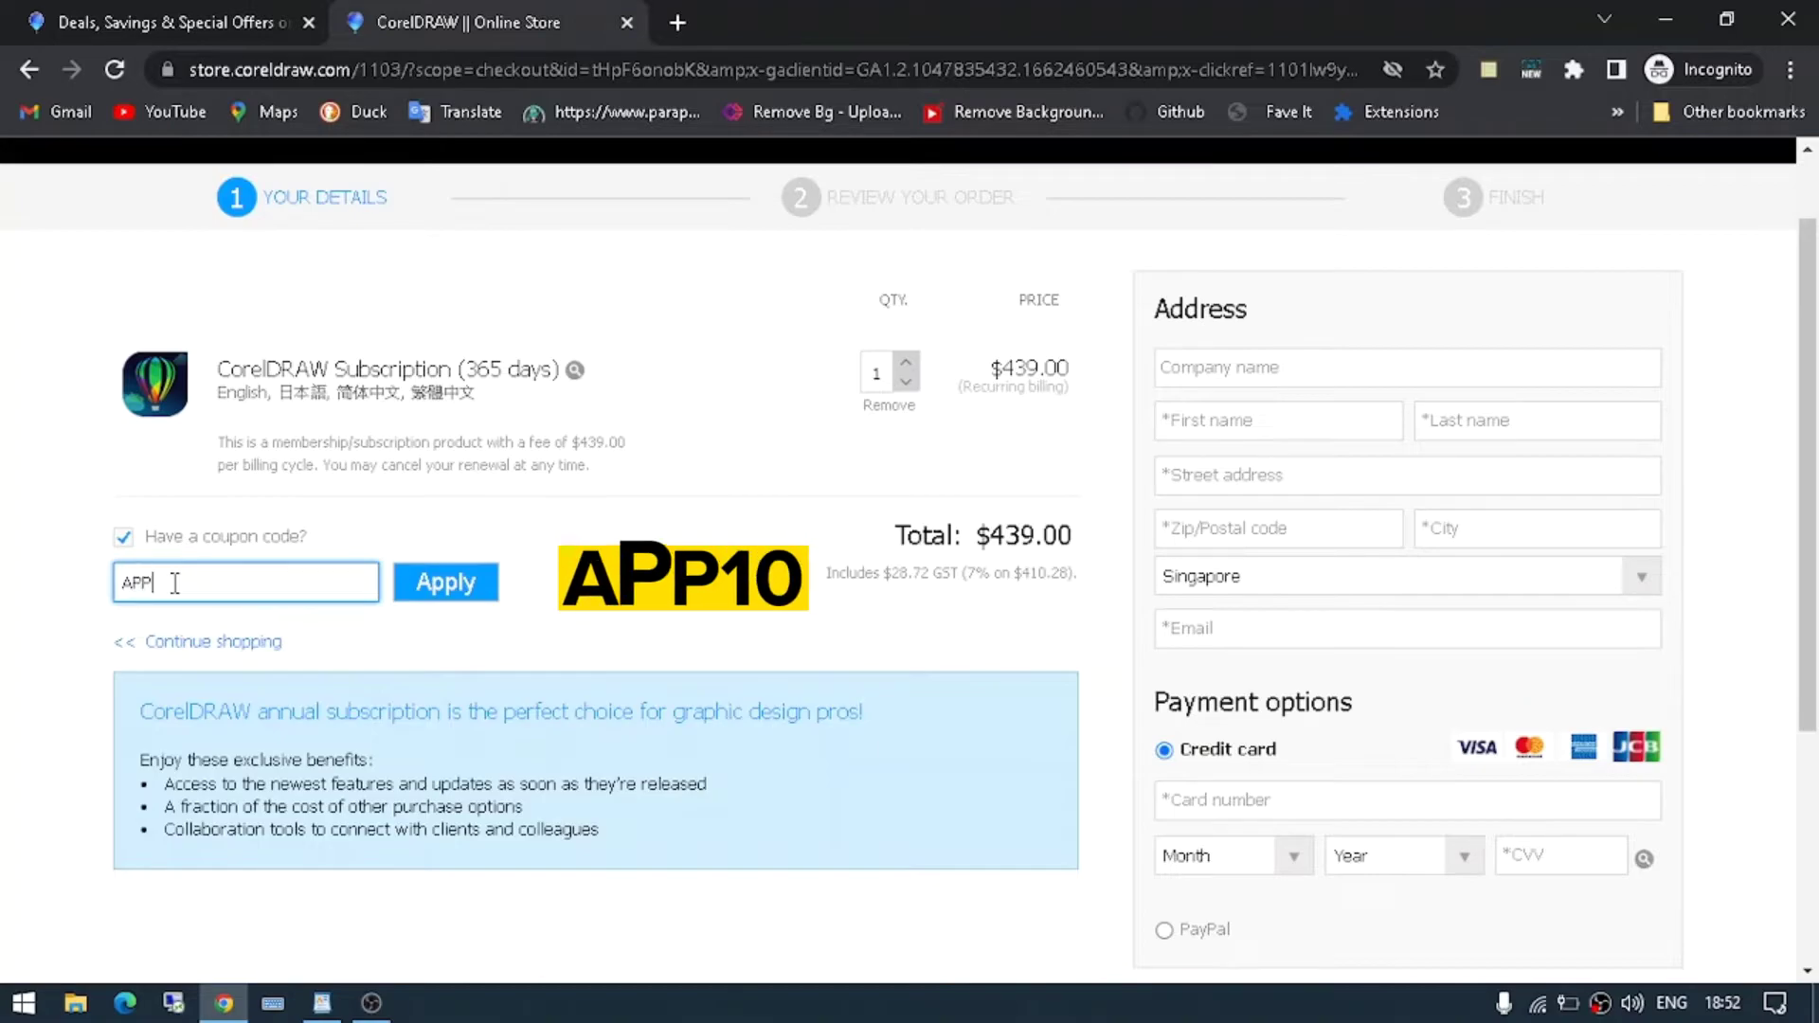
pyautogui.write('10')
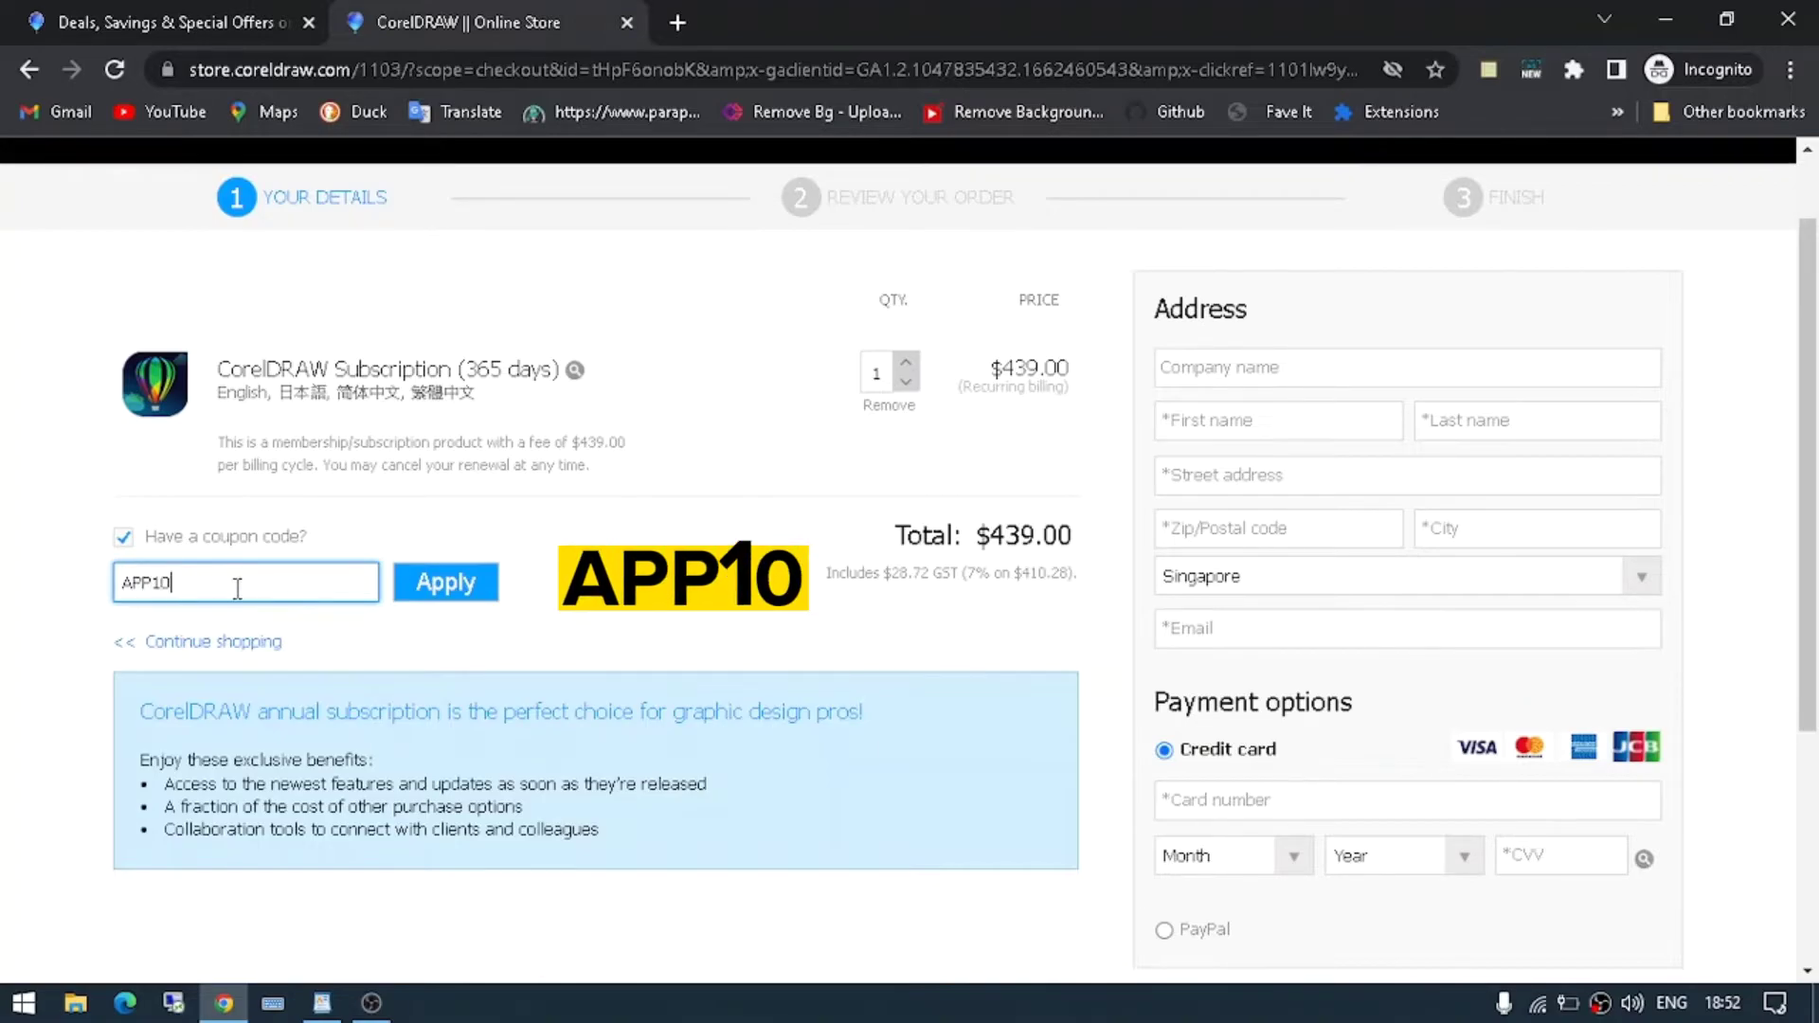
pyautogui.click(446, 581)
pyautogui.click(455, 588)
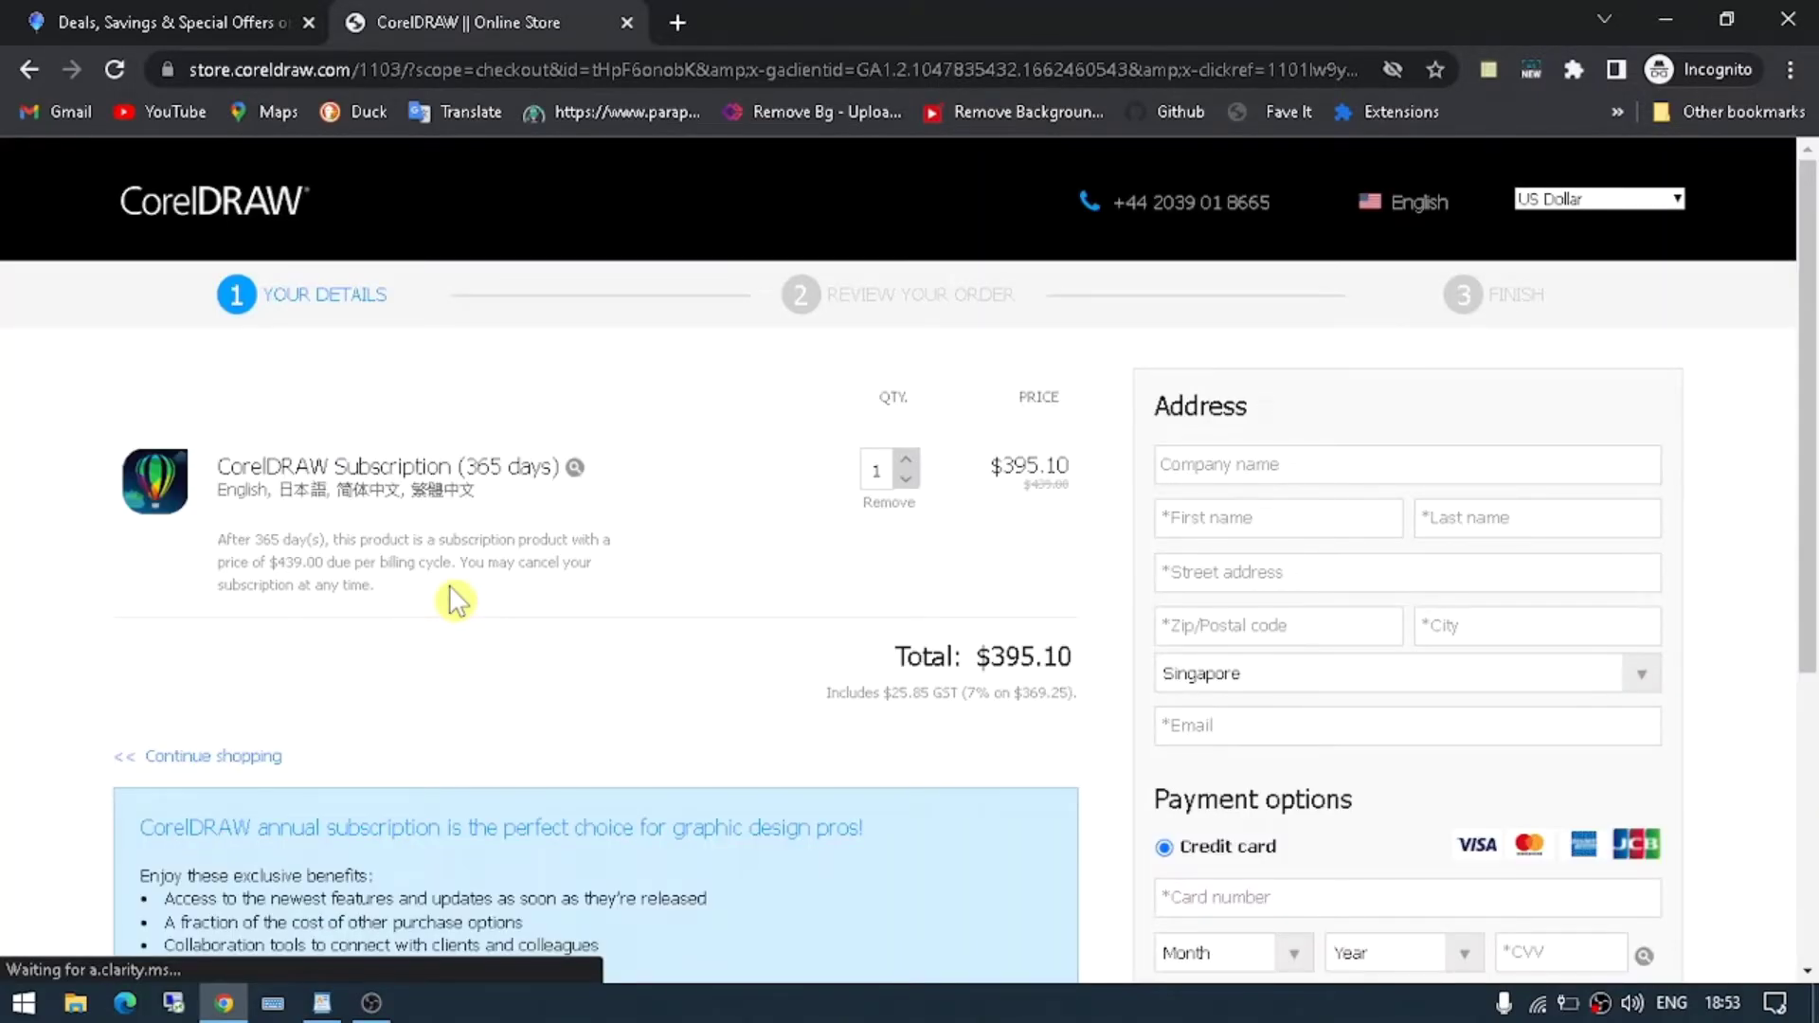
pyautogui.scroll(-1, 455, 600)
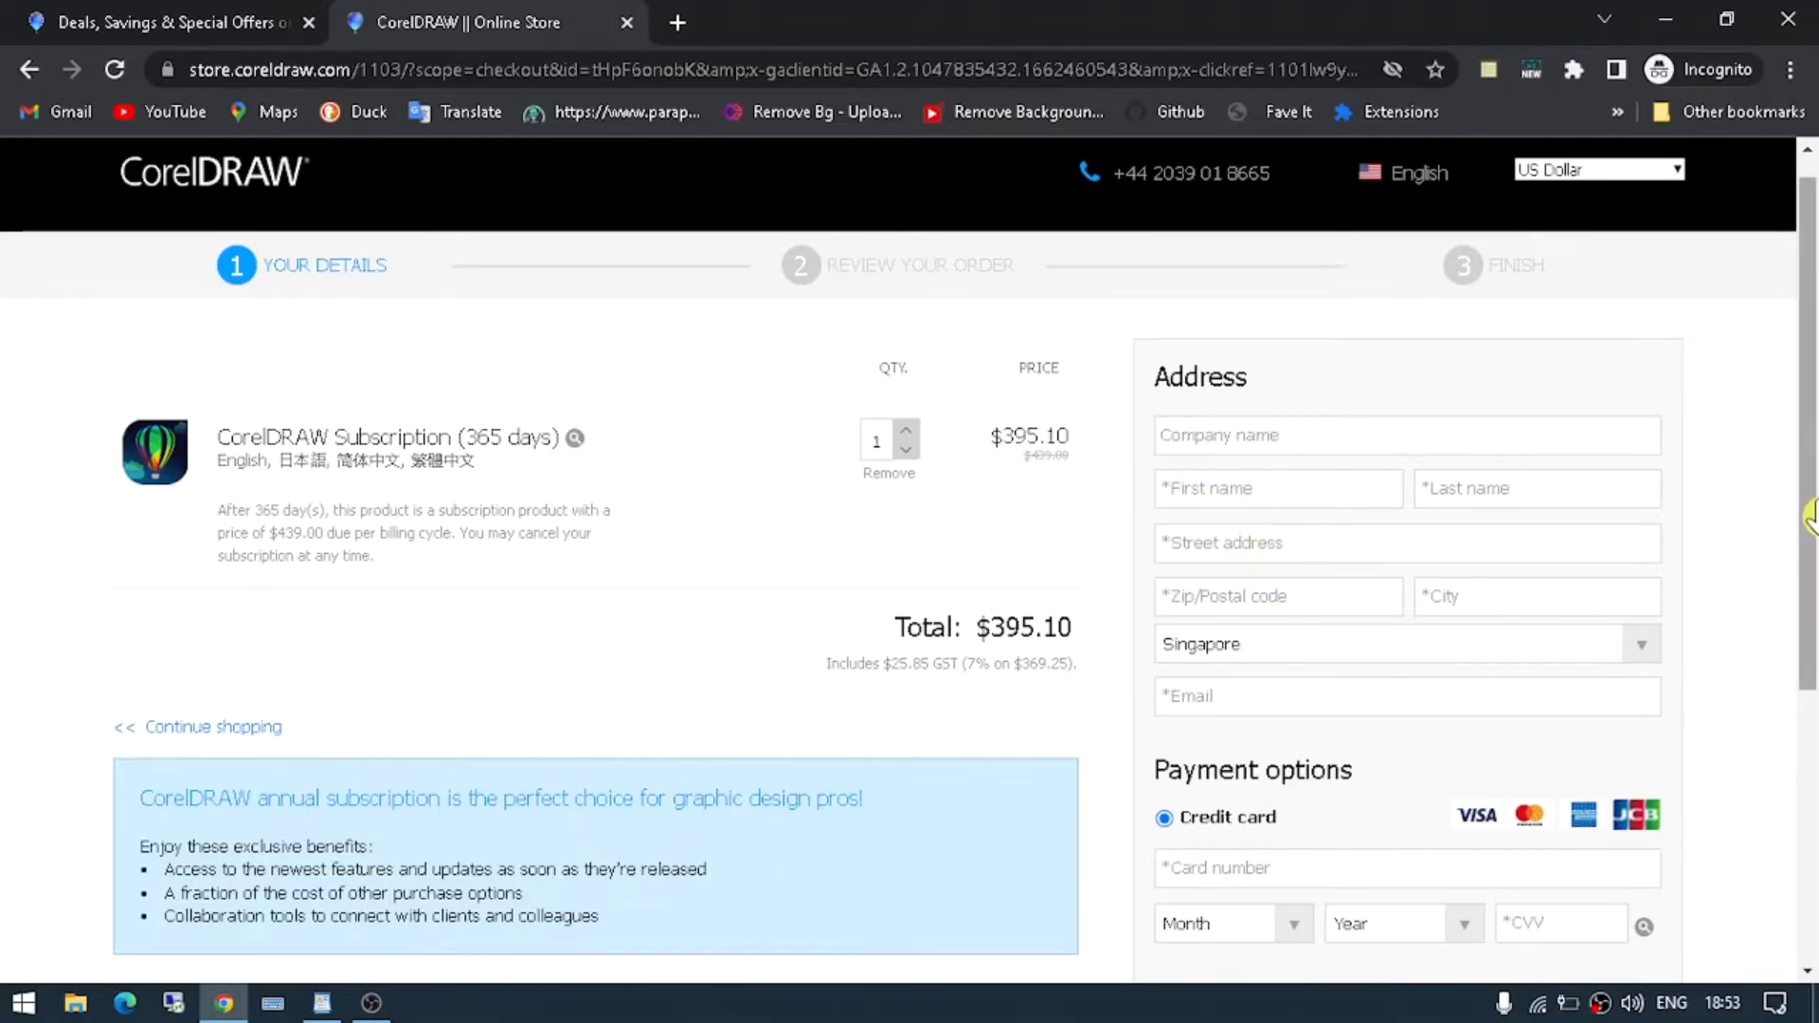
pyautogui.moveTo(1807, 529); pyautogui.dragTo(1807, 622)
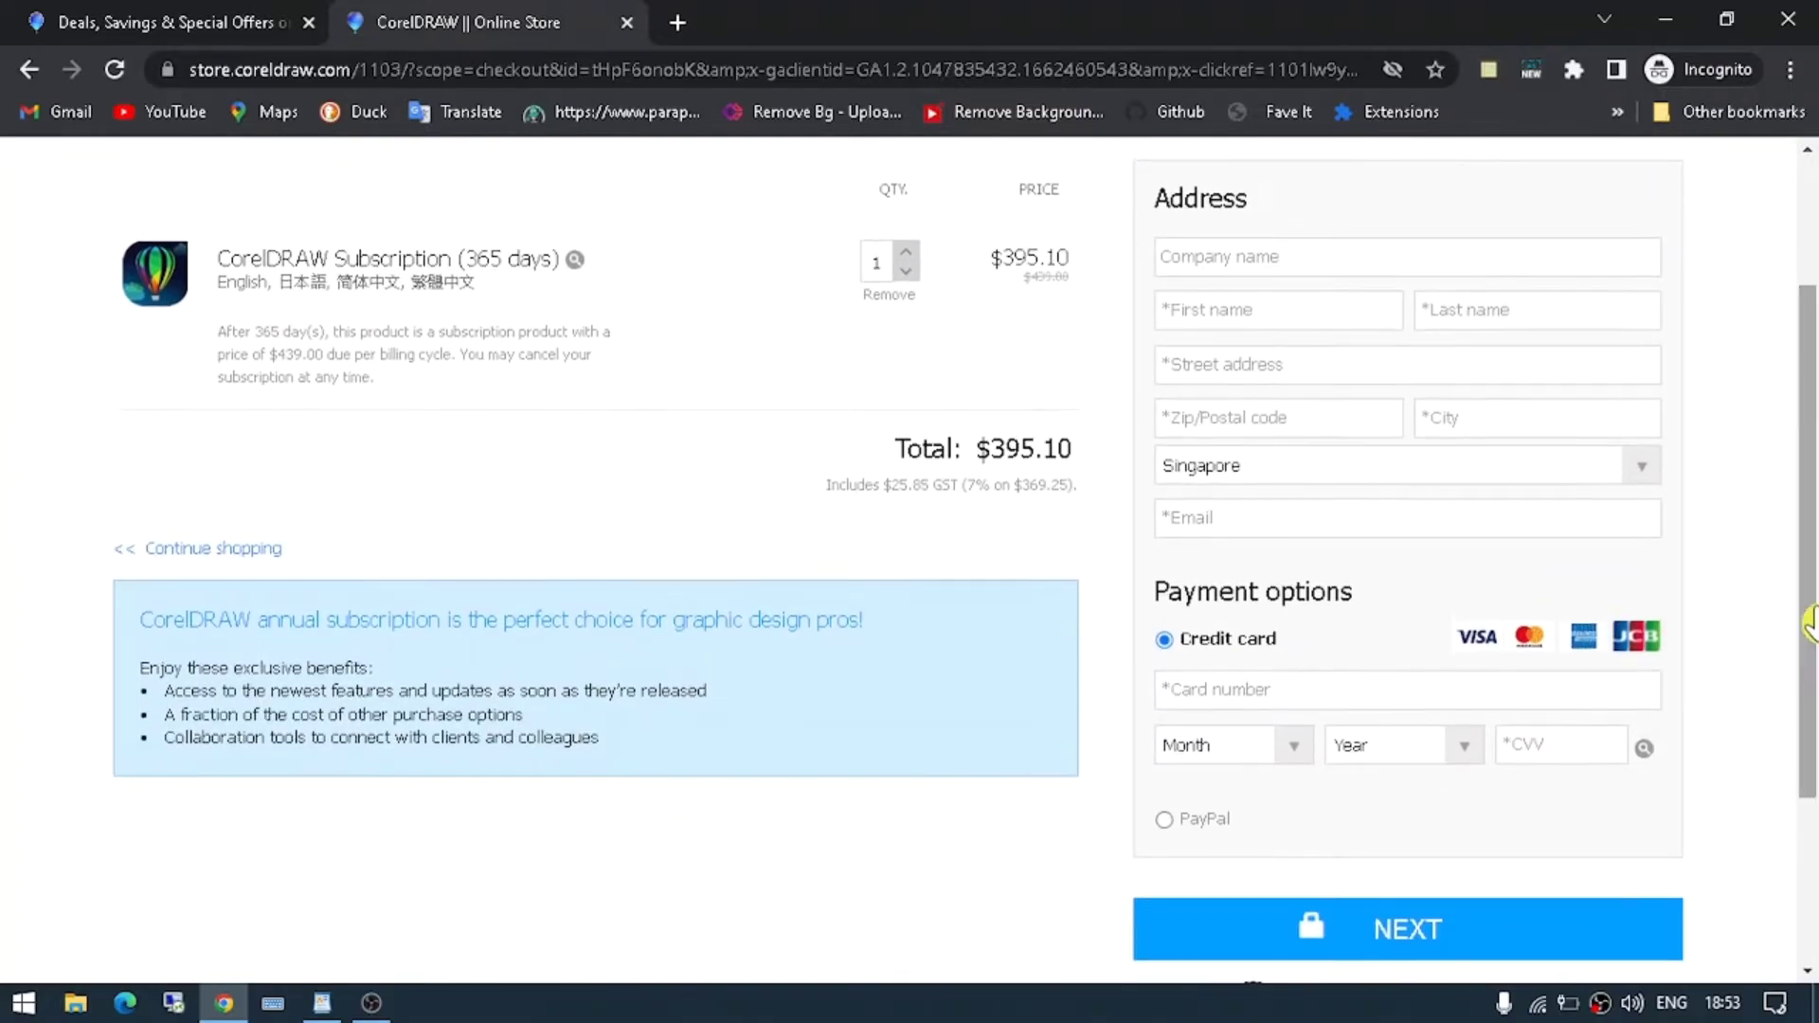
# Step: Select the PayPal radio button under Payment options instead of credit card
pyautogui.click(1165, 819)
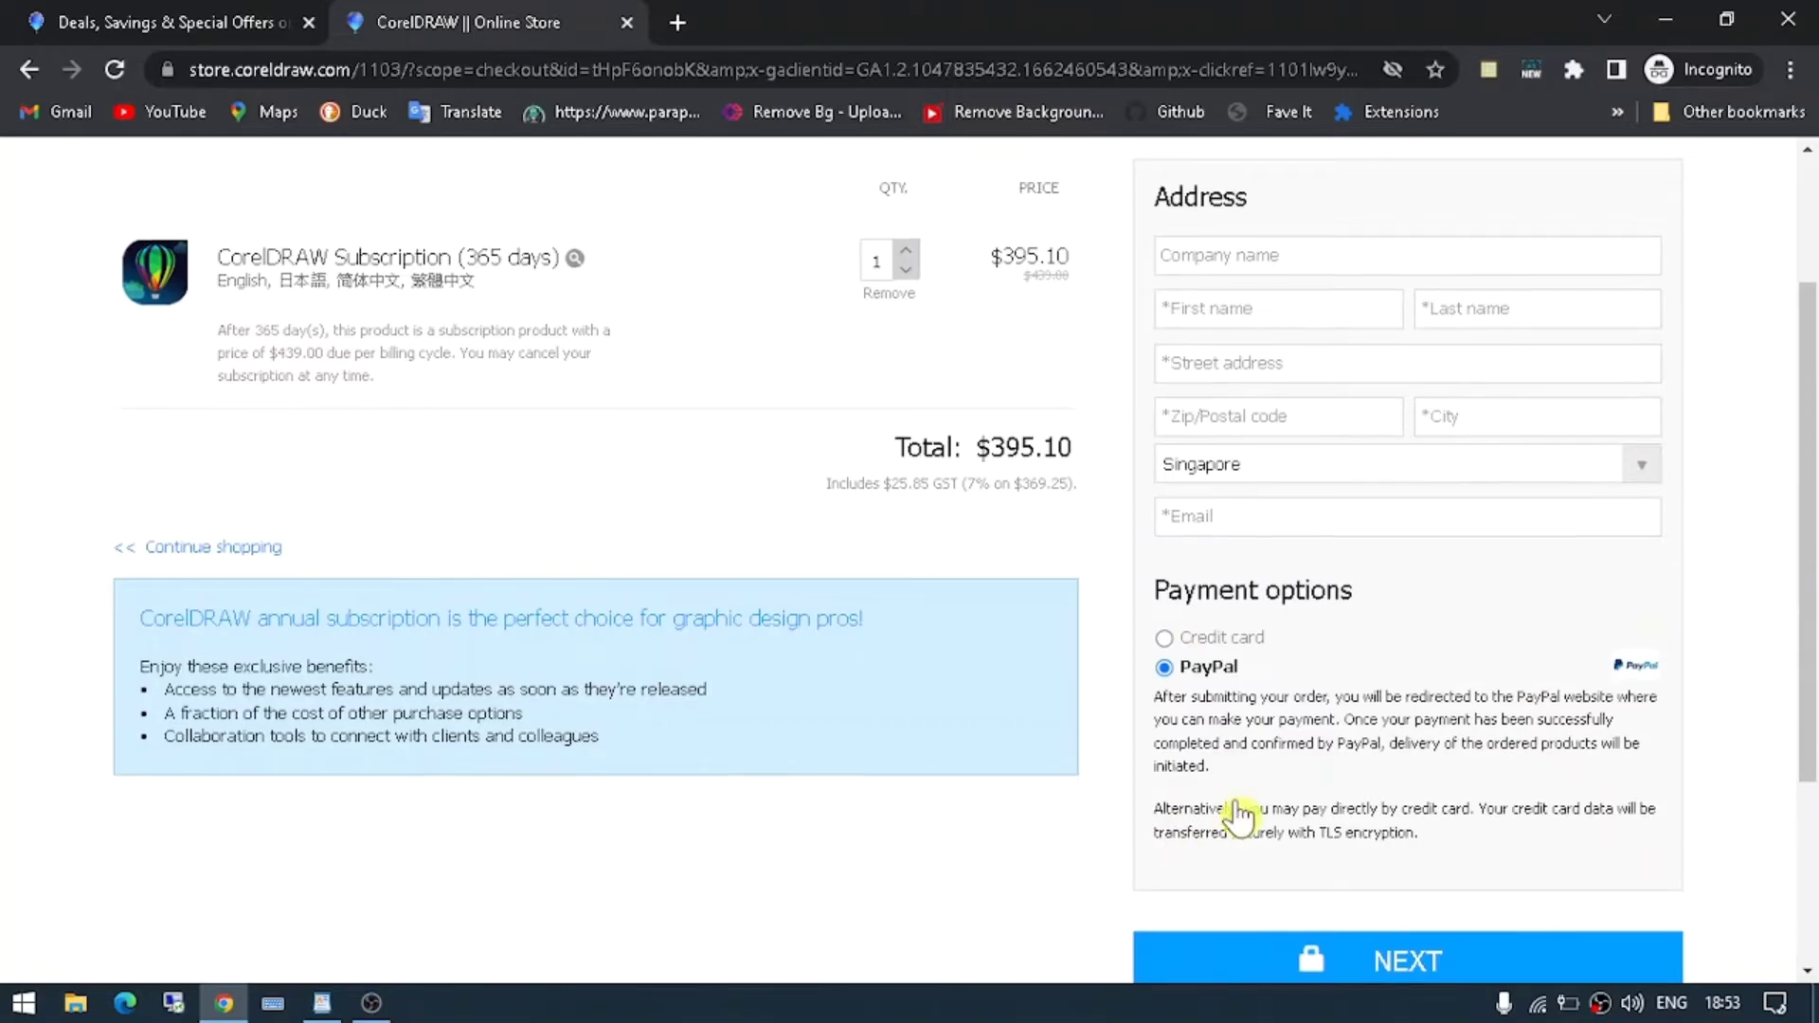
pyautogui.scroll(-1, 1239, 817)
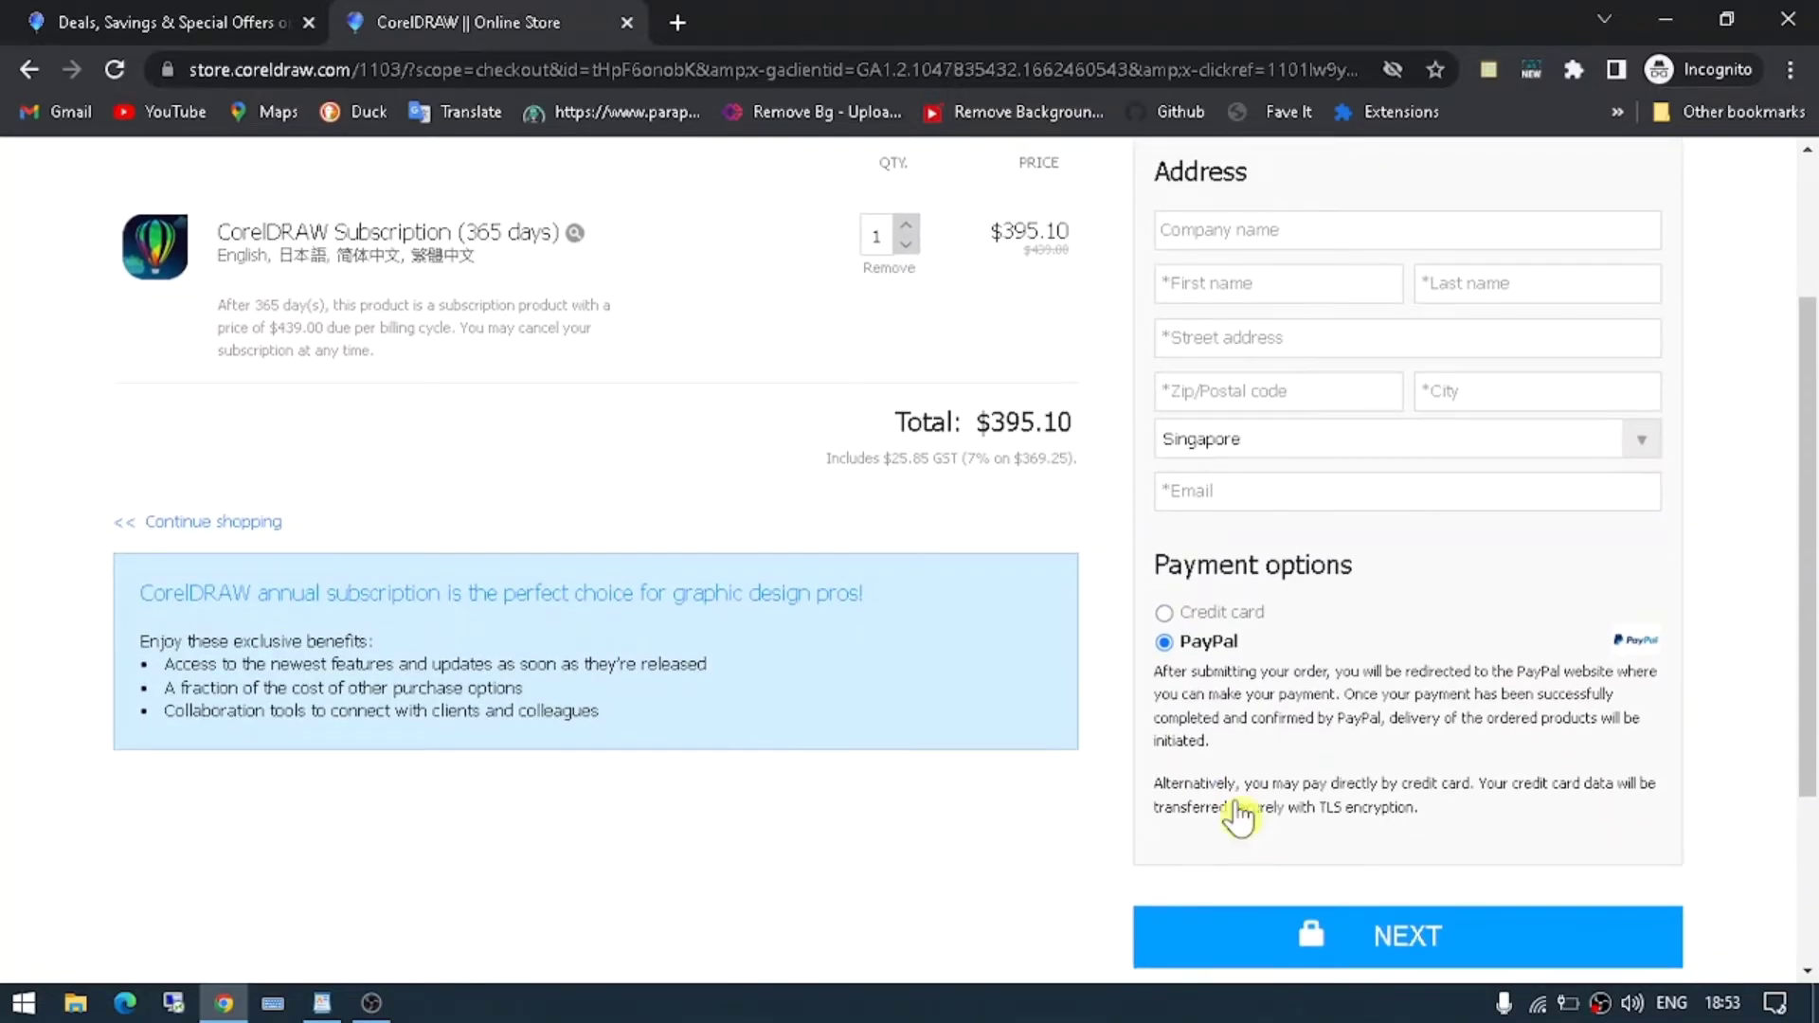